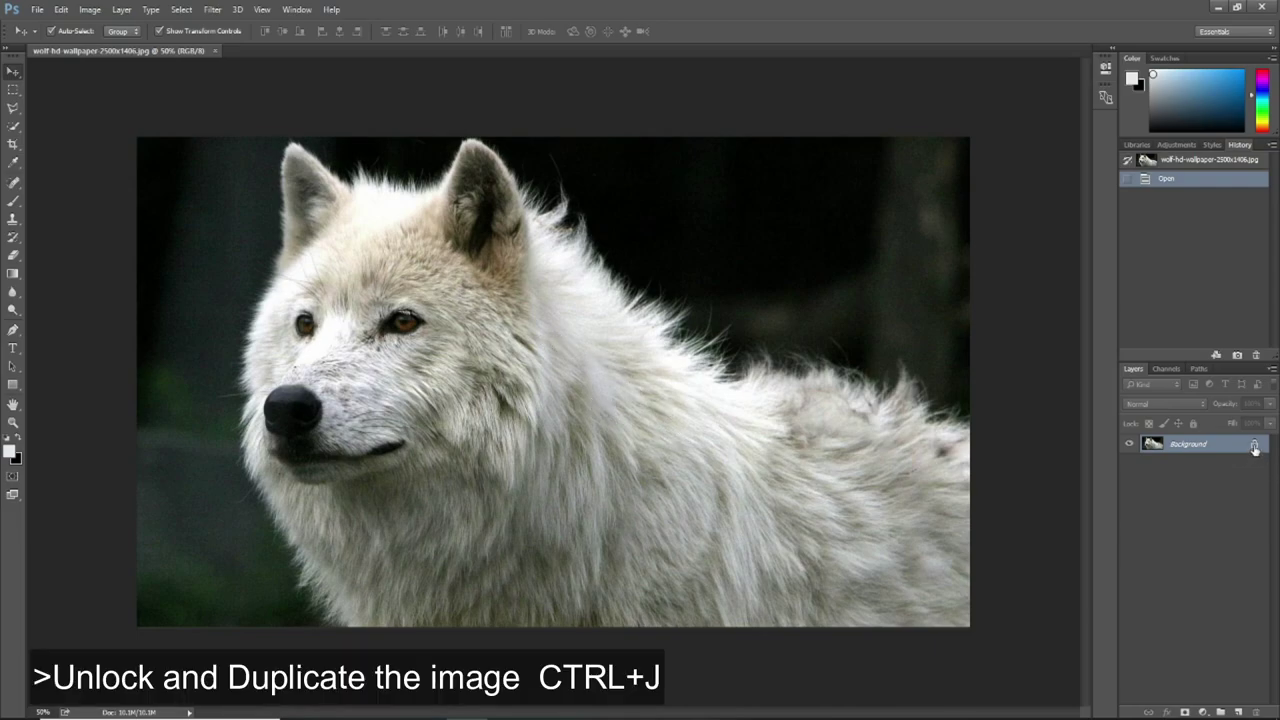
Unlock the Background layer into Layer 0 and duplicate it as Layer 0 copy
{"action": "left_click", "coordinate": [1255, 449]}
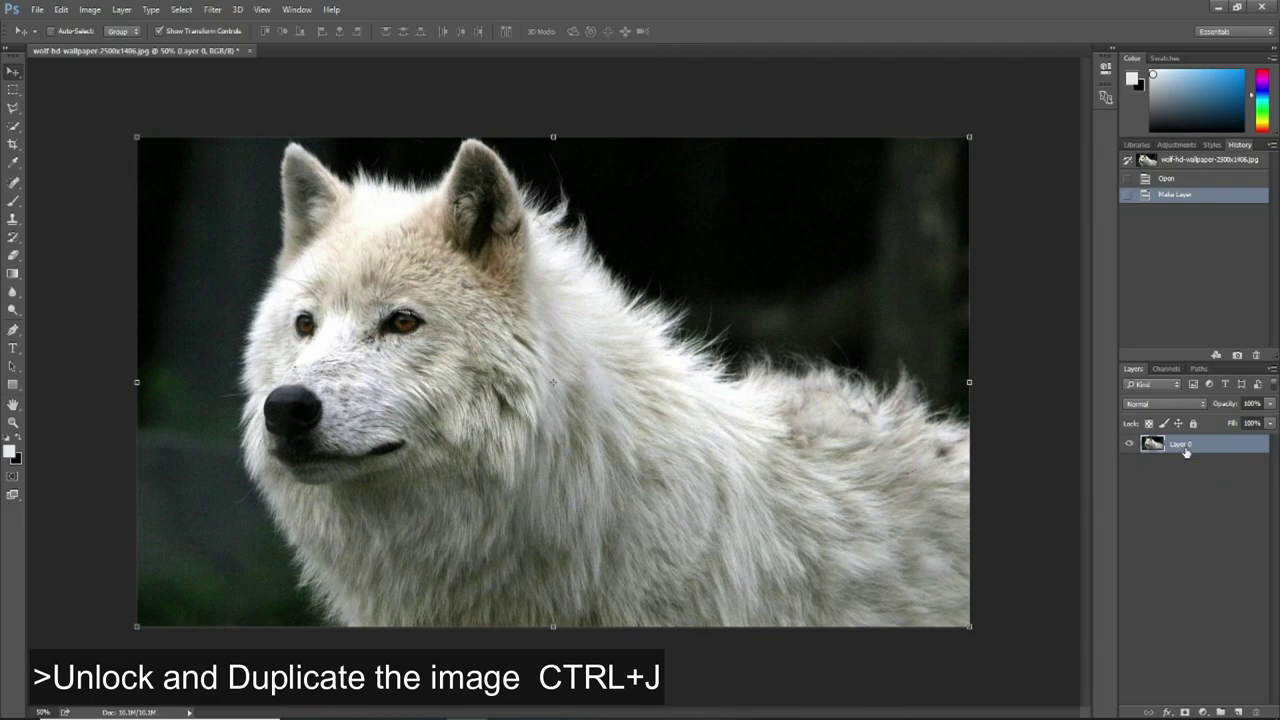
{"action": "key", "text": "ctrl+j"}
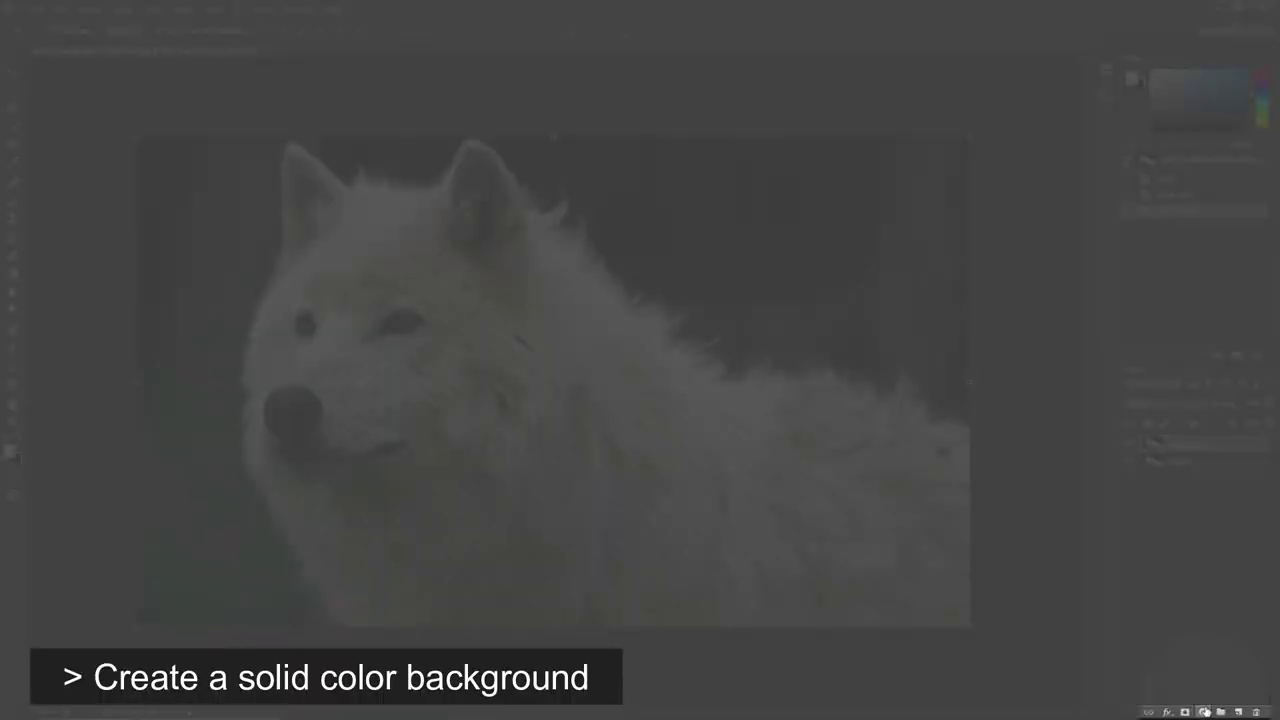
Add a #439fe9 Solid Color fill layer beneath Layer 0 copy, keeping the copy selected
{"action": "left_click", "coordinate": [1204, 712]}
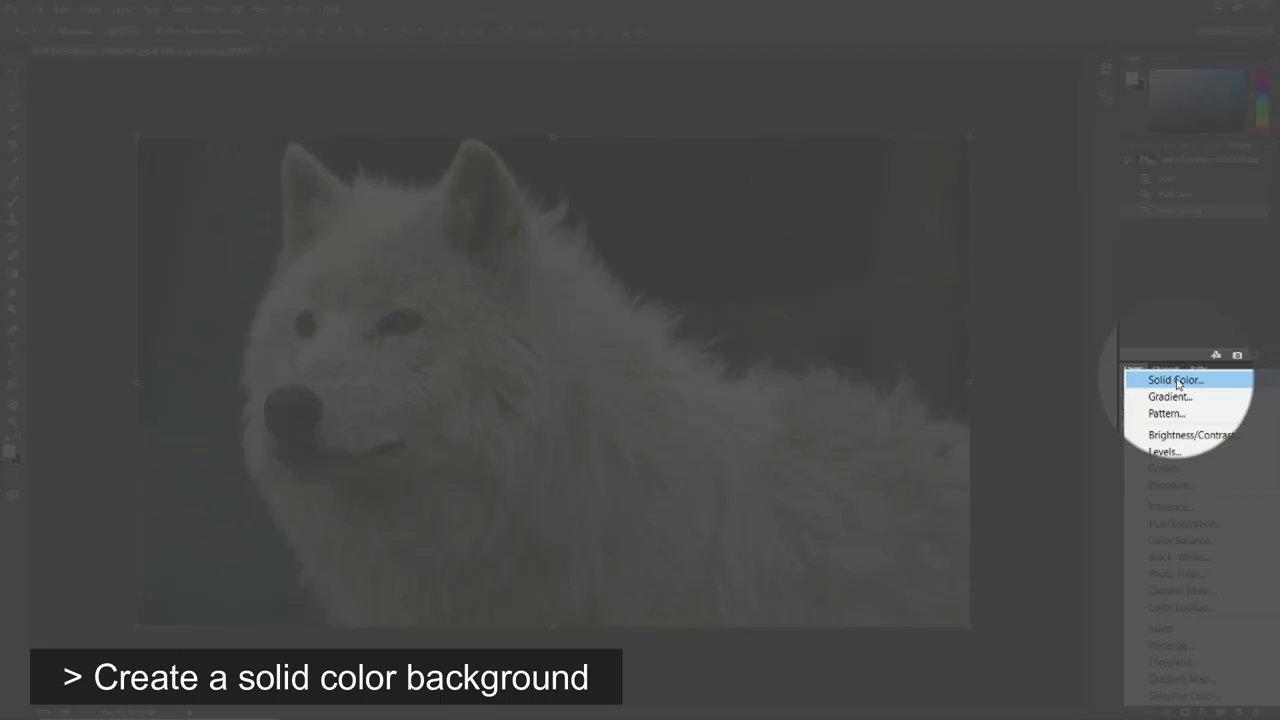
{"action": "left_click", "coordinate": [1178, 382]}
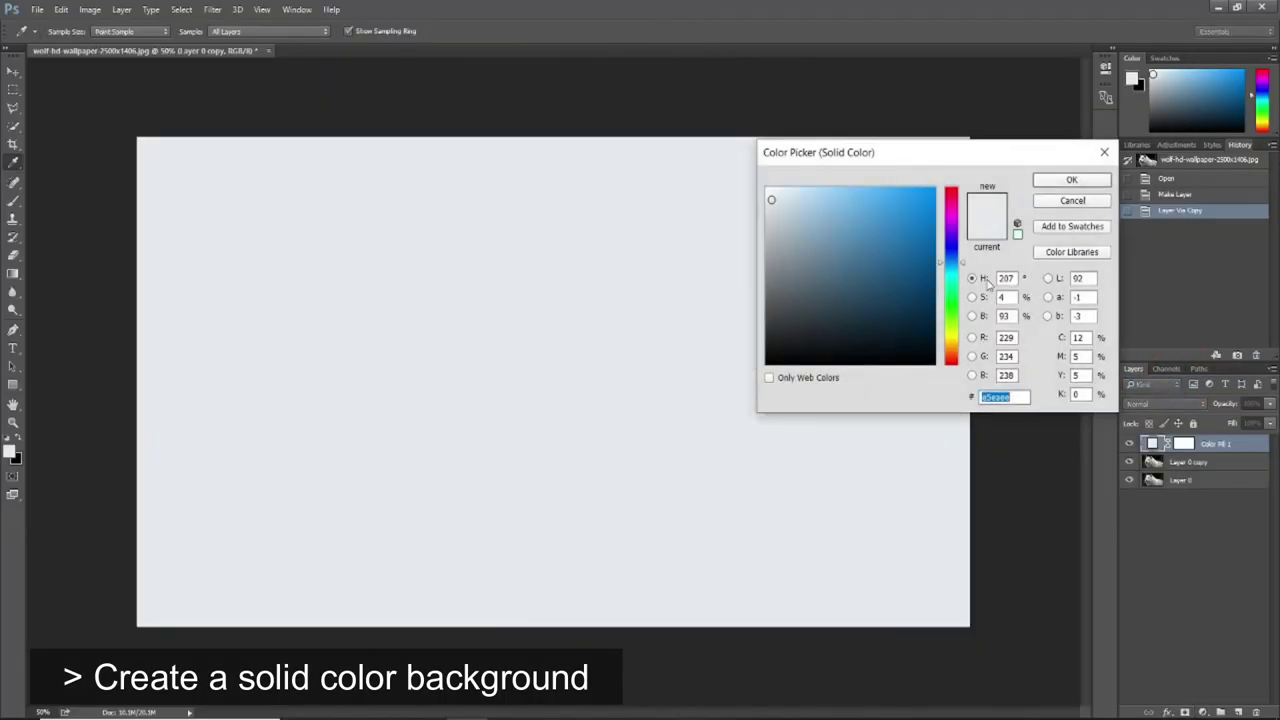
{"action": "left_click", "coordinate": [857, 198]}
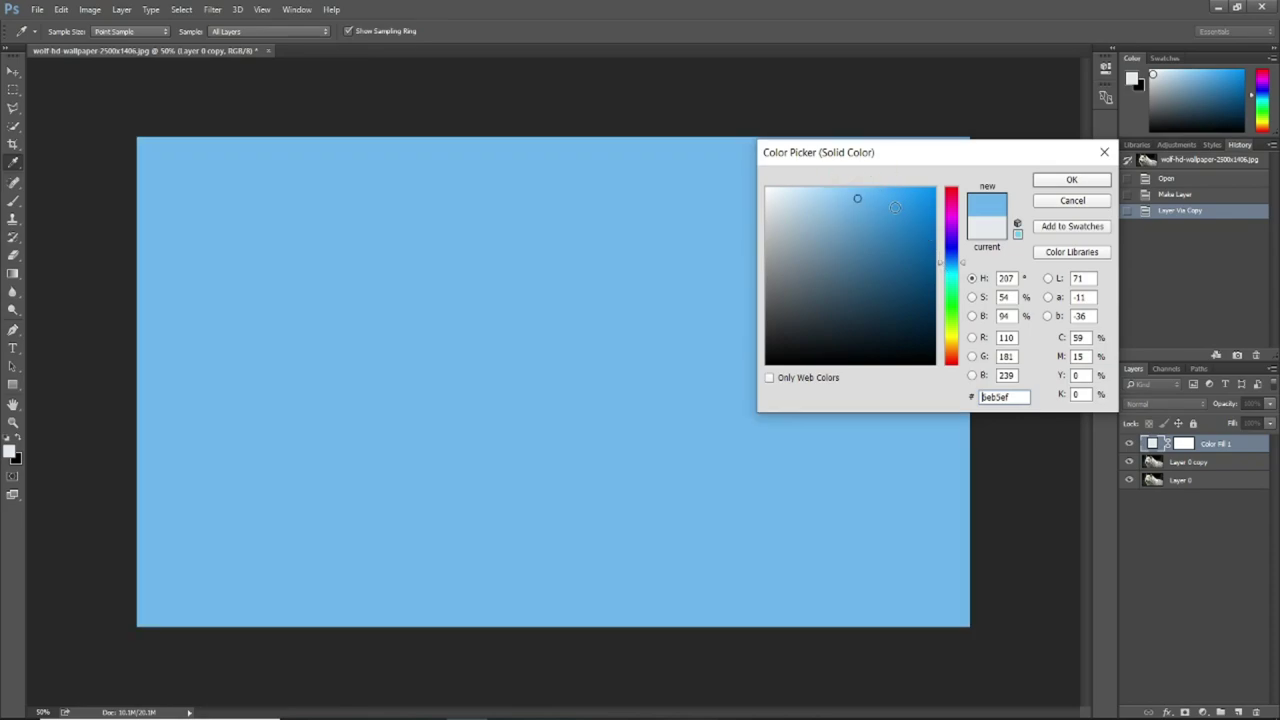
{"action": "left_click", "coordinate": [886, 202]}
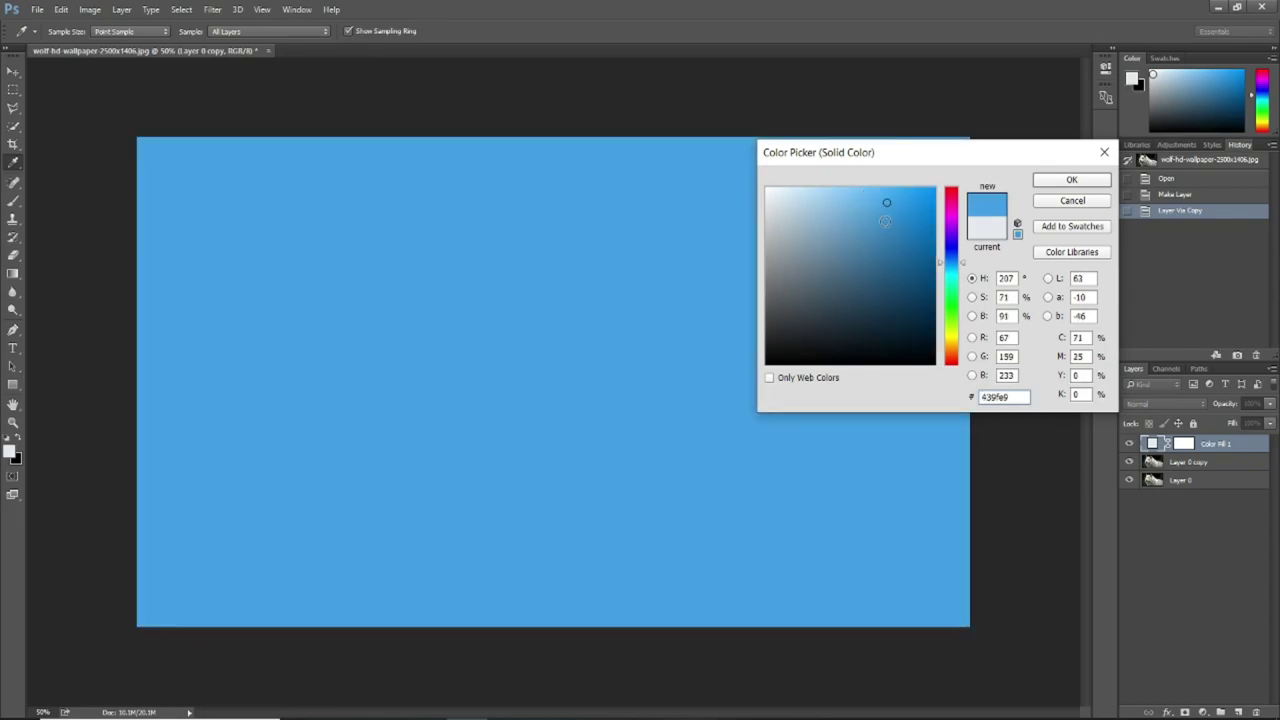
{"action": "left_click", "coordinate": [1071, 181]}
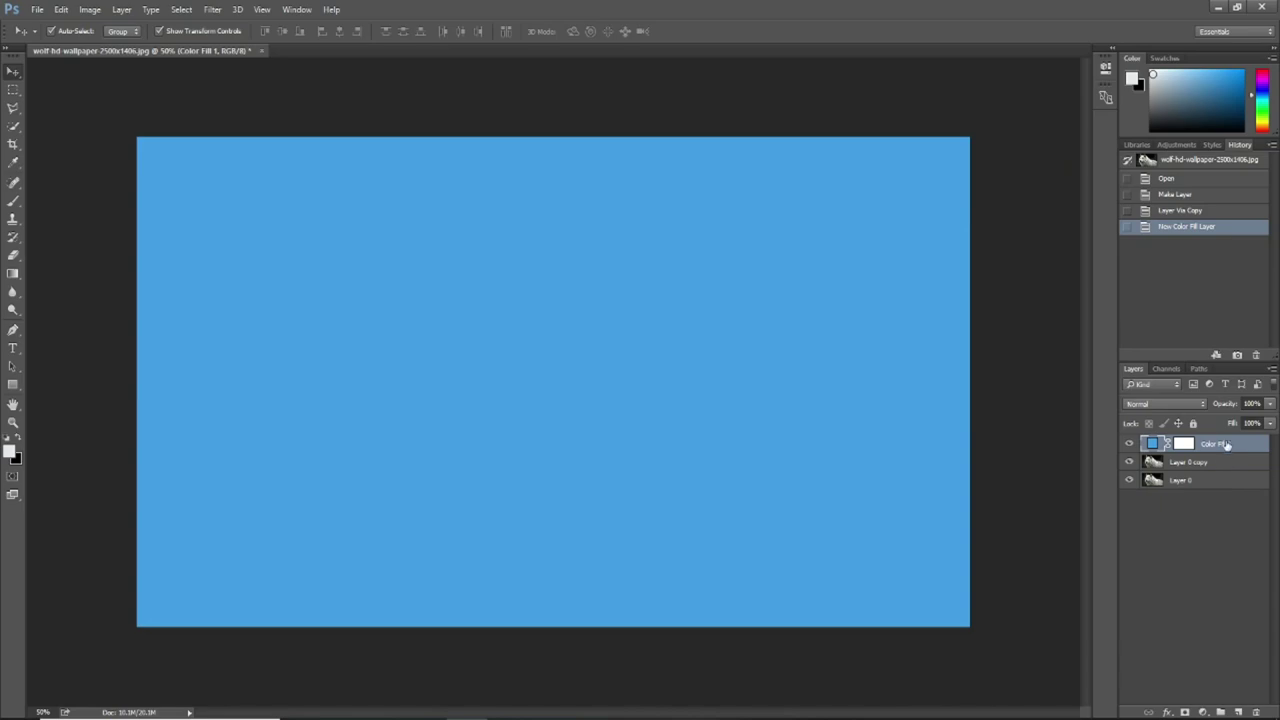
{"action": "left_click_drag", "start_coordinate": [1226, 447], "coordinate": [1204, 468]}
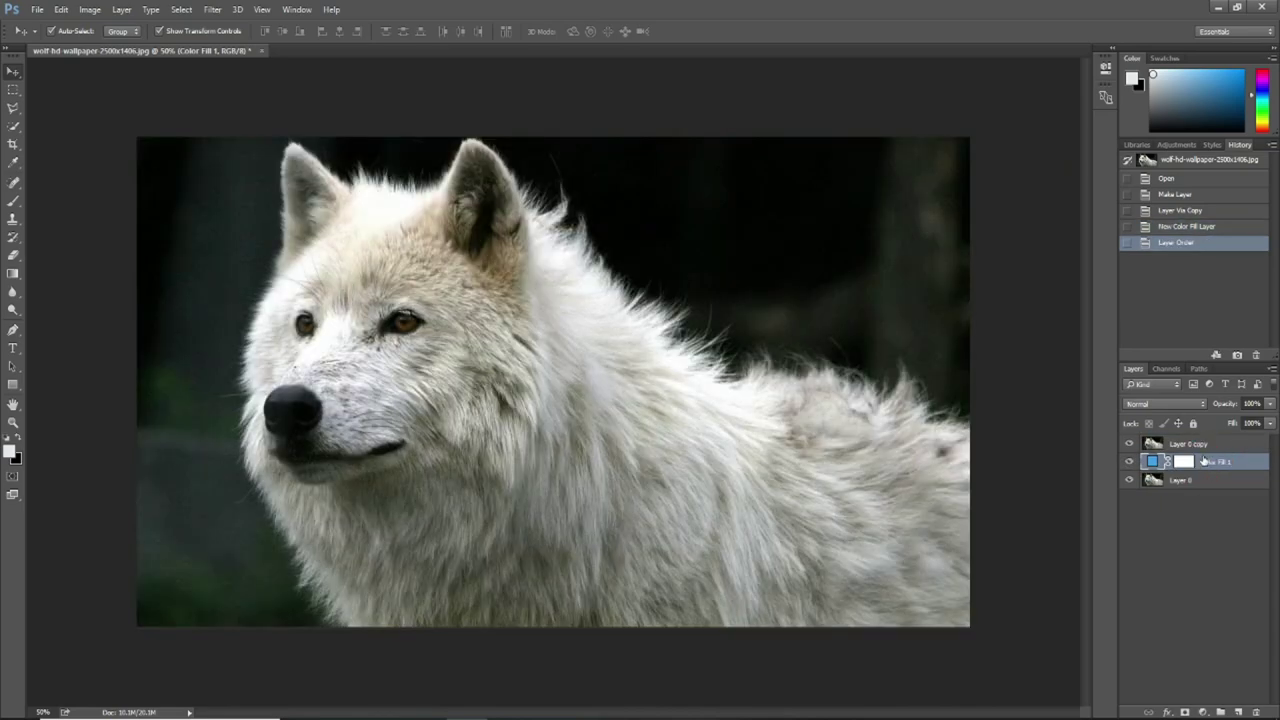
{"action": "left_click", "coordinate": [1188, 445]}
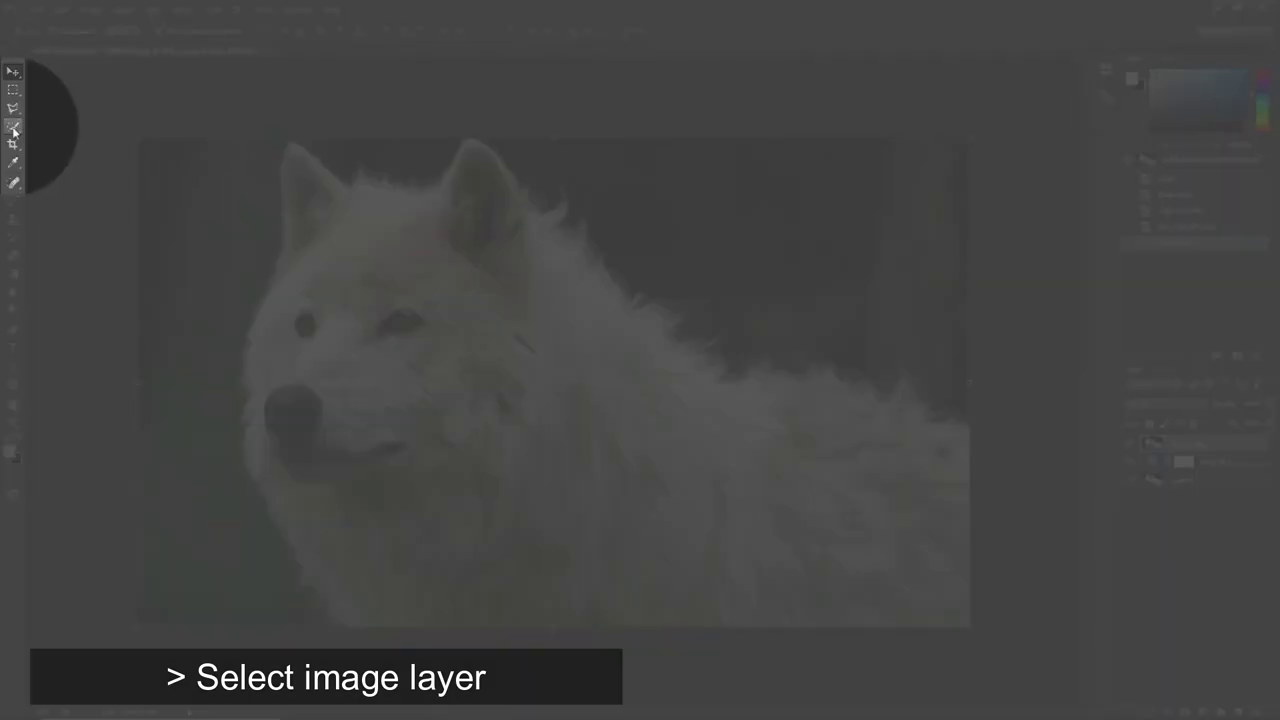
Quick-select the wolf's back, head, chest, ears and back fur tuft, excluding the forest
{"action": "left_click_drag", "start_coordinate": [14, 127], "coordinate": [70, 128]}
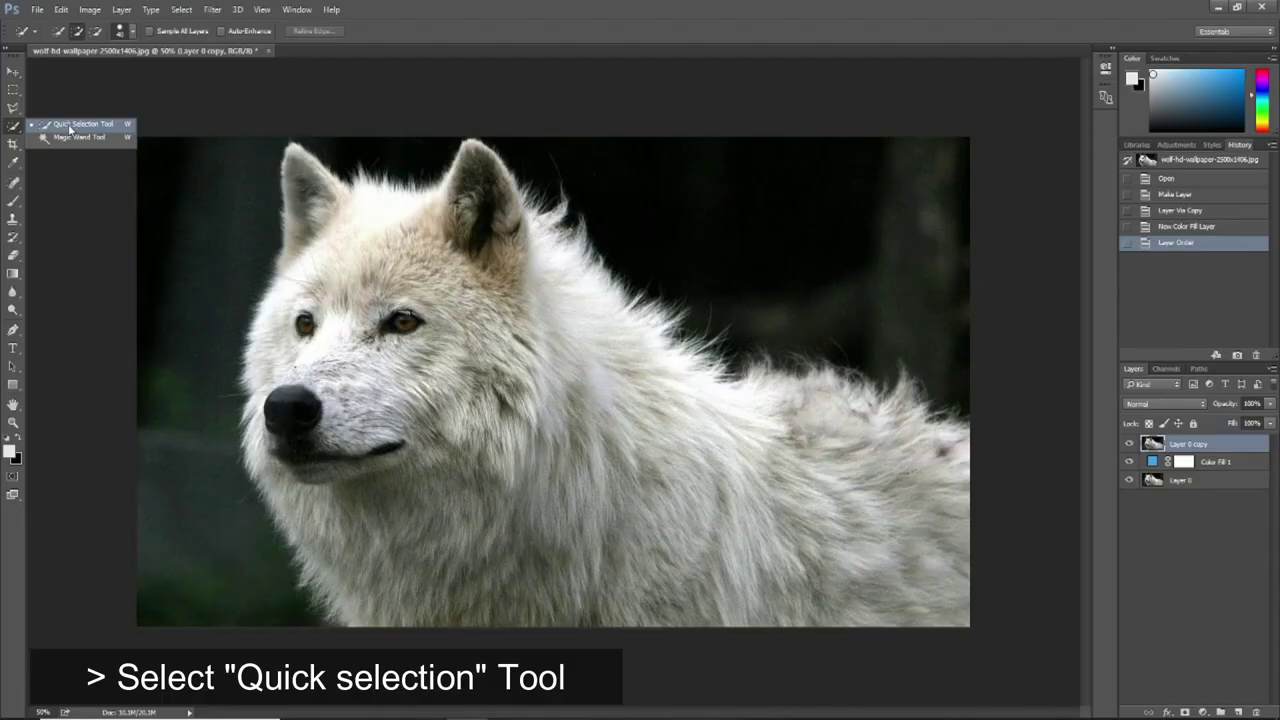
{"action": "left_click", "coordinate": [70, 128]}
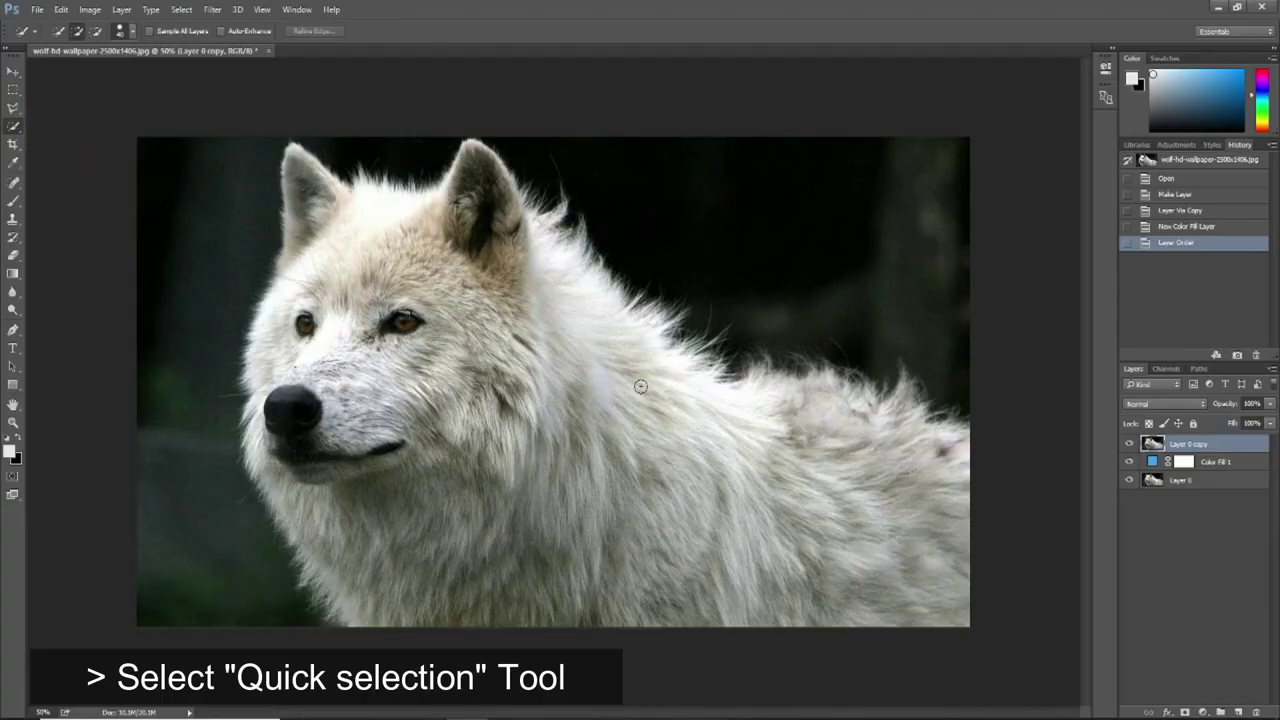
{"action": "mouse_move", "coordinate": [427, 258]}
{"action": "left_mouse_down"}
{"action": "mouse_move", "coordinate": [530, 545]}
{"action": "mouse_move", "coordinate": [506, 450]}
{"action": "left_mouse_up"}
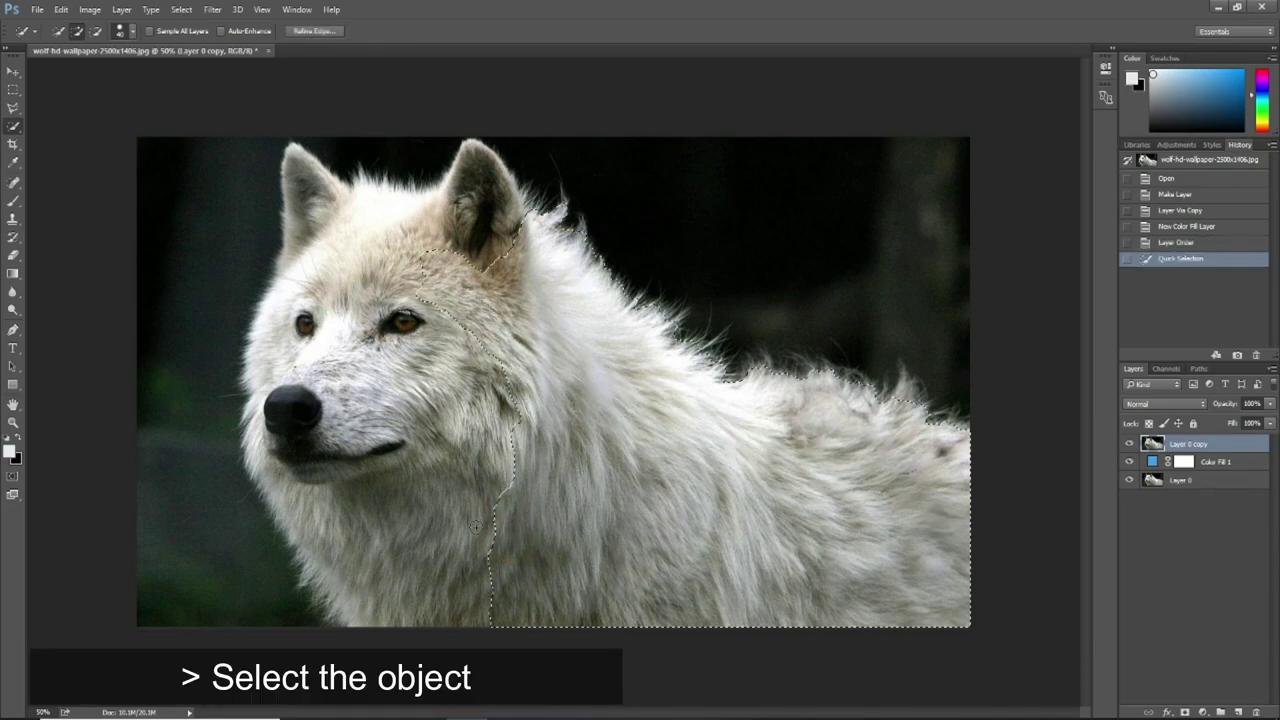
{"action": "left_click_drag", "start_coordinate": [444, 512], "coordinate": [340, 400]}
{"action": "left_click_drag", "start_coordinate": [323, 352], "coordinate": [335, 297]}
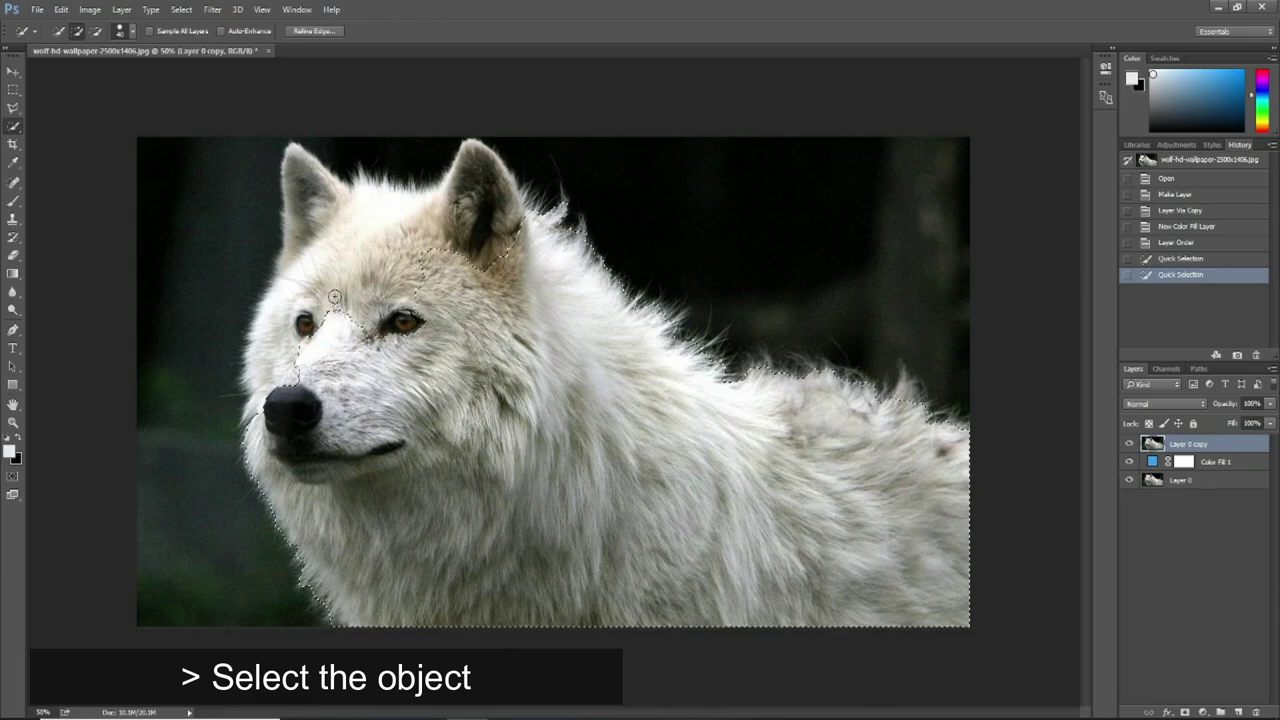
{"action": "left_click_drag", "start_coordinate": [364, 249], "coordinate": [371, 243]}
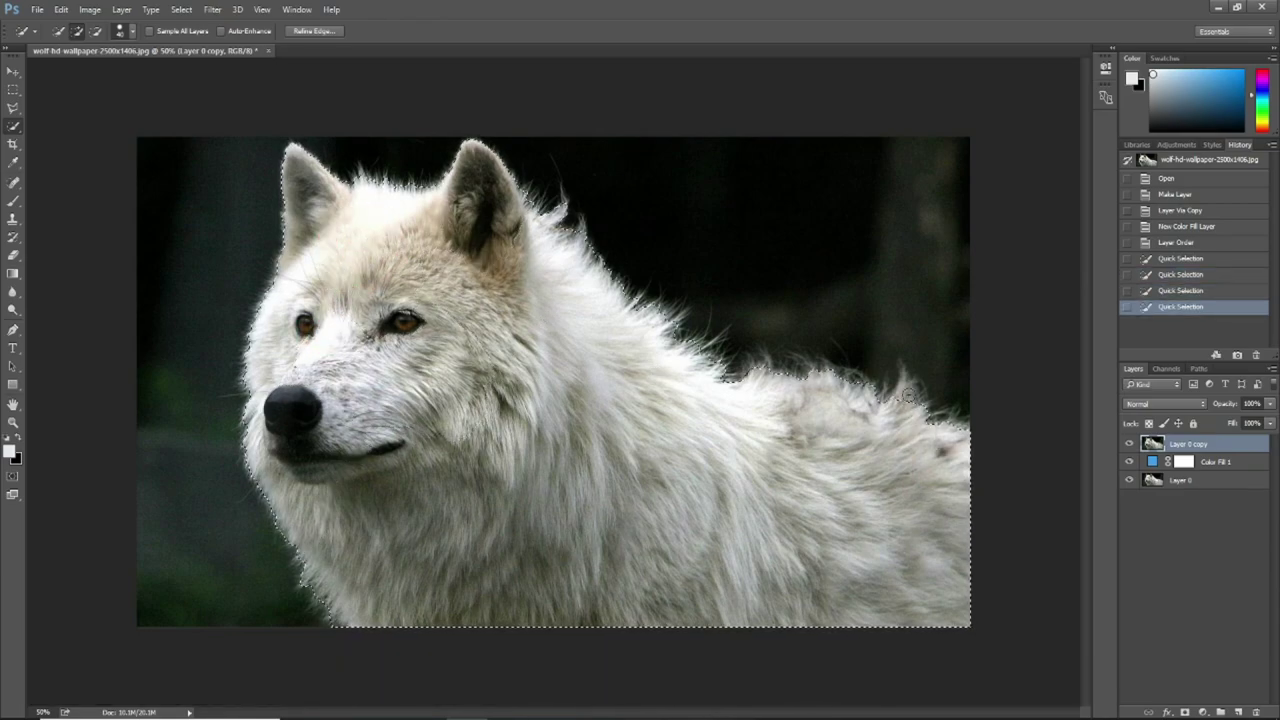
{"action": "left_click_drag", "start_coordinate": [908, 400], "coordinate": [905, 388]}
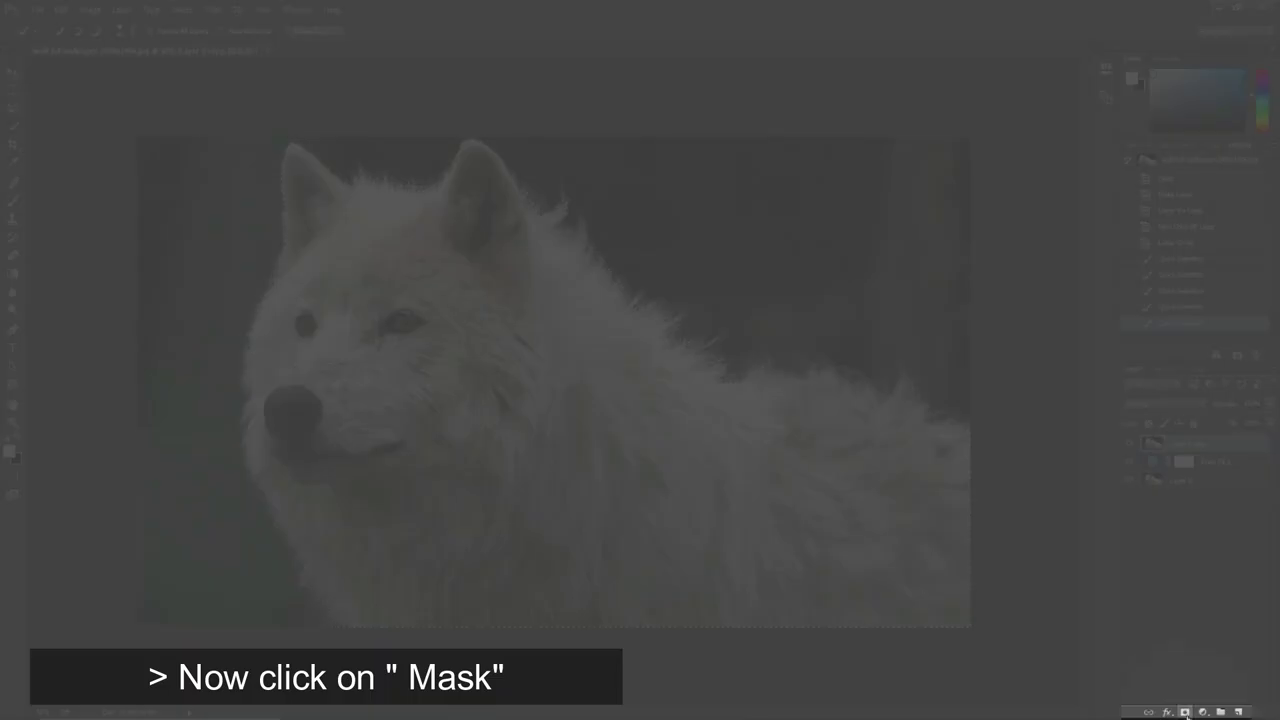
Add a layer mask from the selection to Layer 0 copy and zoom in on the fur edges
{"action": "left_click", "coordinate": [1185, 712]}
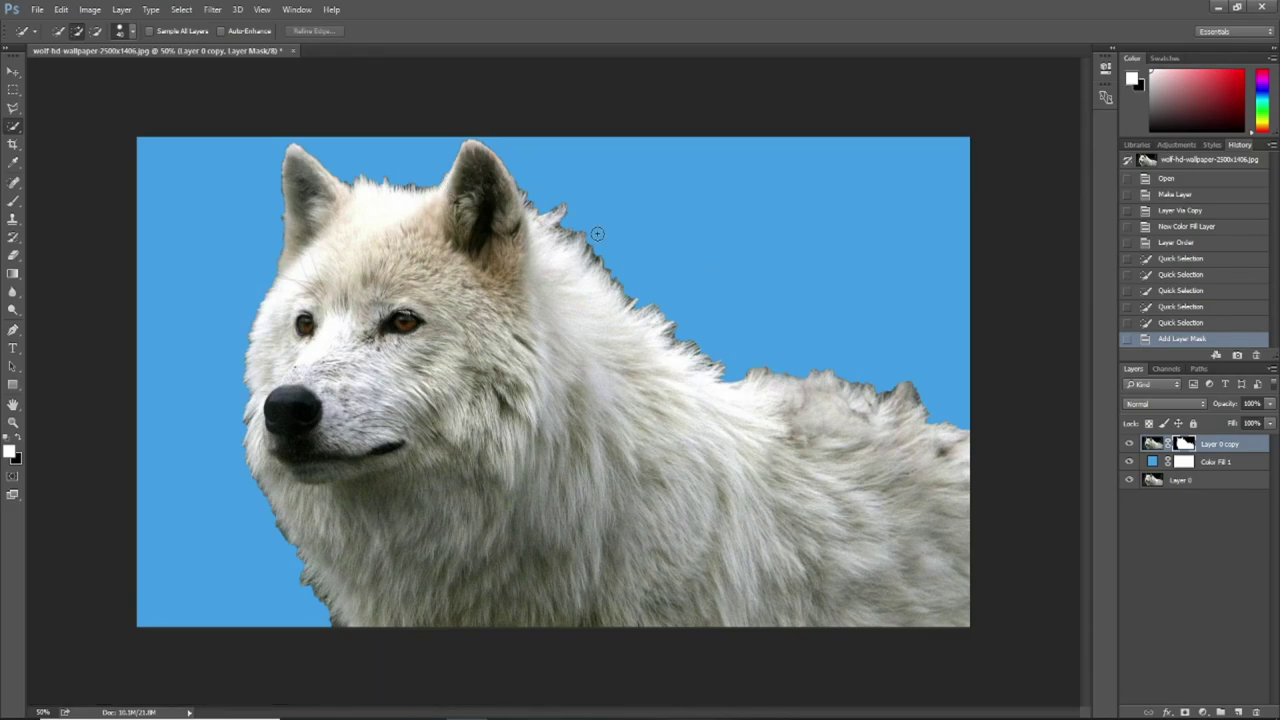
{"action": "key", "text": "ctrl+plus"}
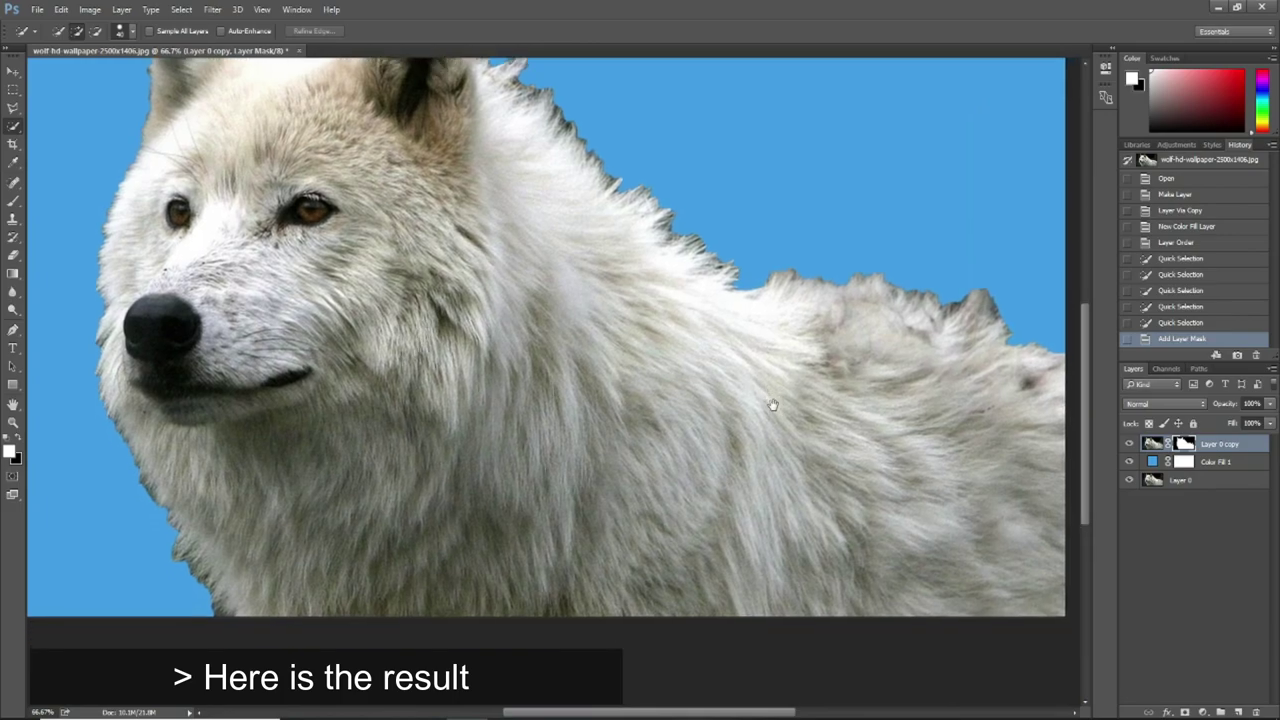
{"action": "left_click_drag", "start_coordinate": [818, 497], "coordinate": [805, 520]}
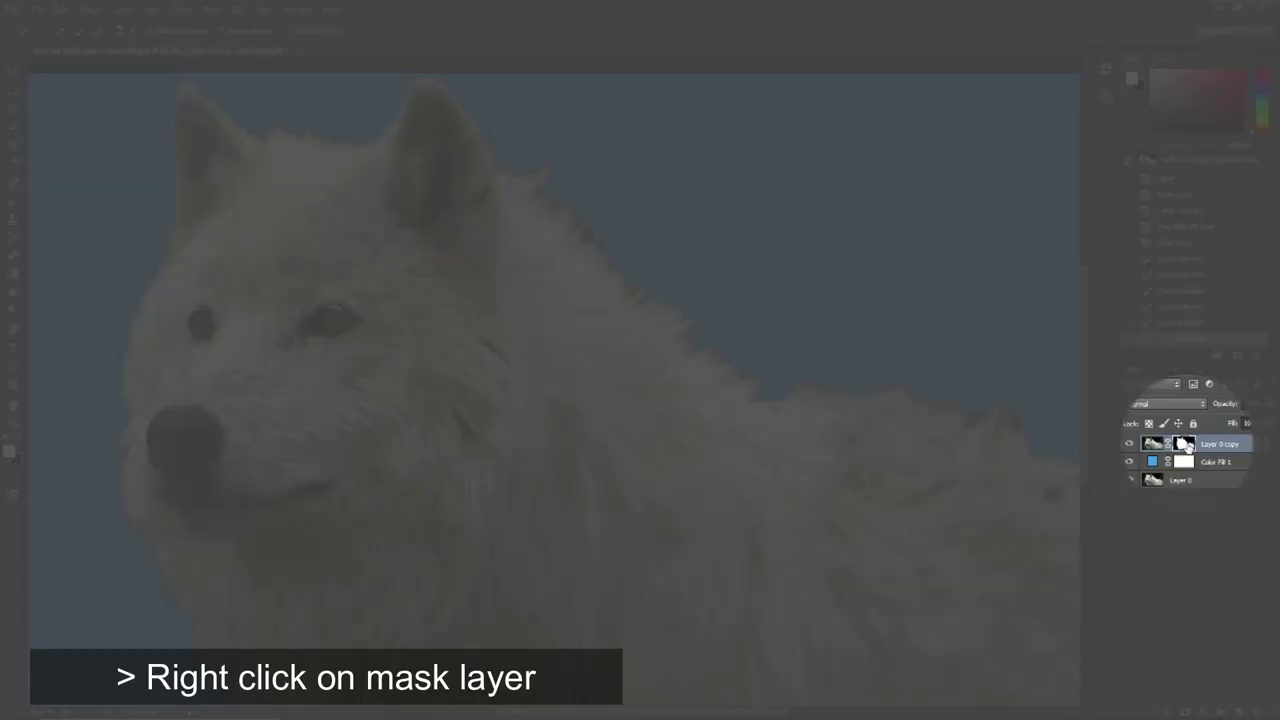
Open Refine Mask on the wolf's layer mask and brush along the ear edge to recover fur
{"action": "right_click", "coordinate": [1185, 444]}
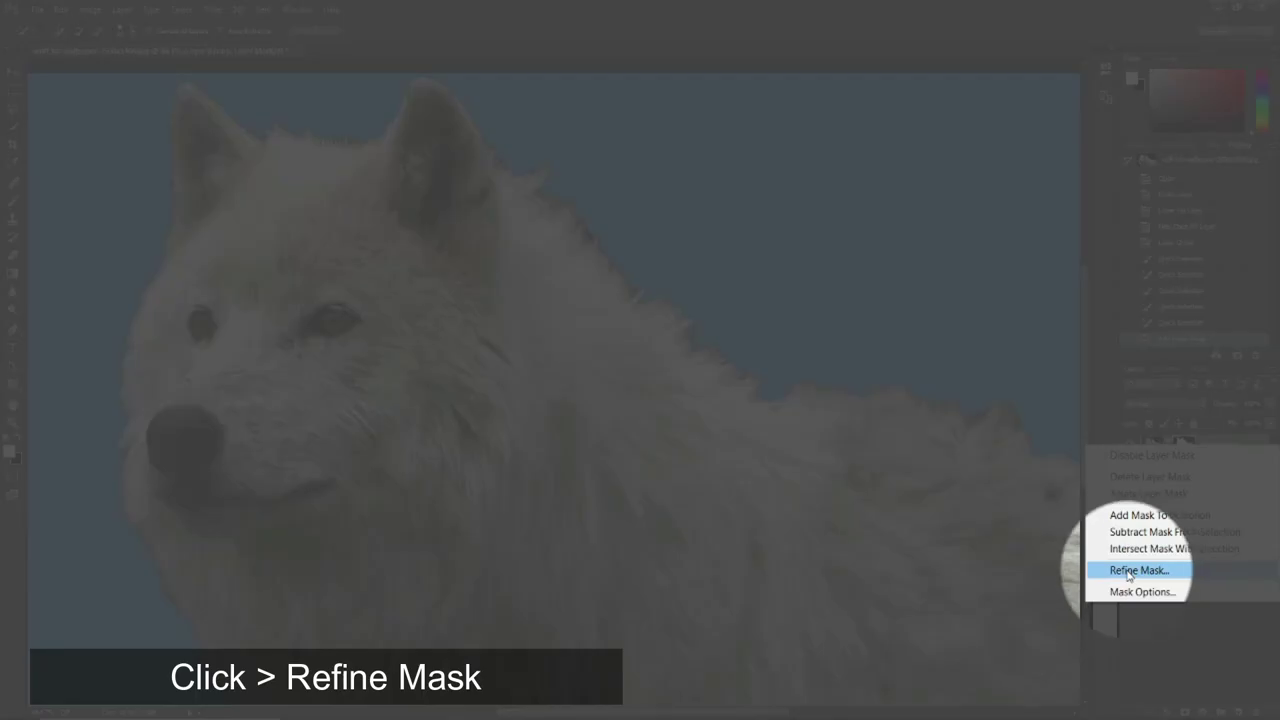
{"action": "left_click", "coordinate": [1127, 570]}
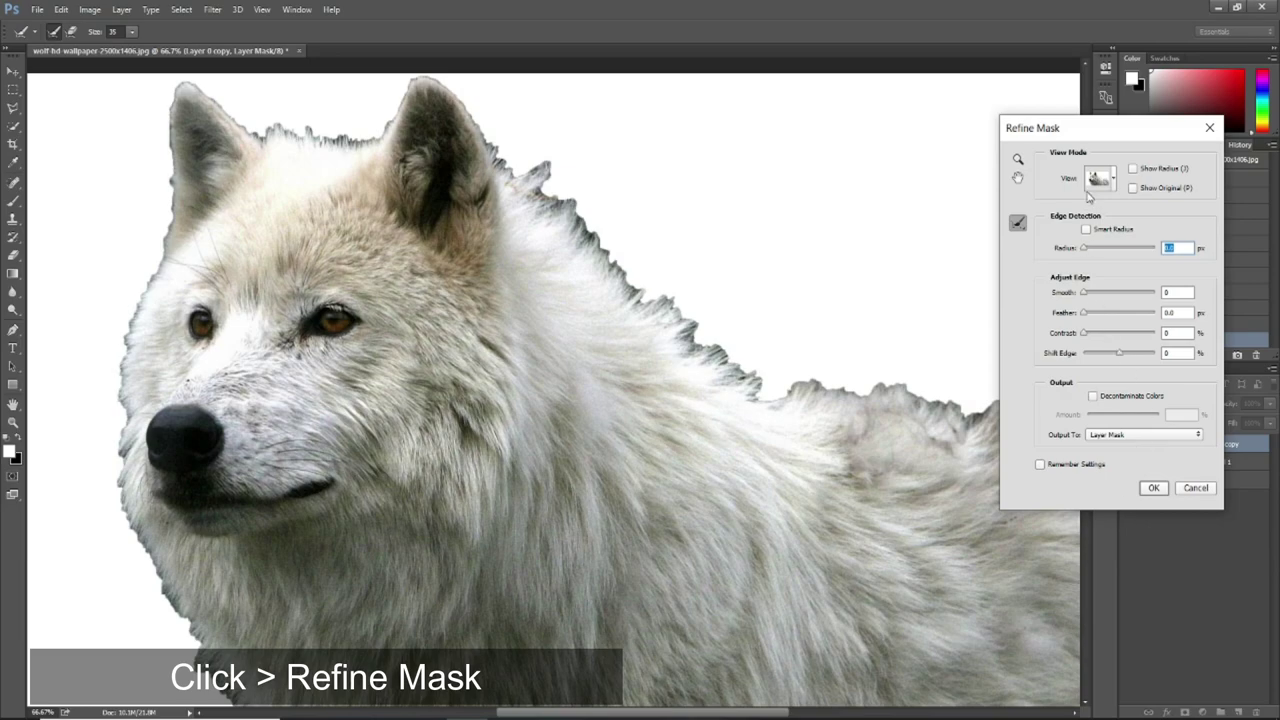
{"action": "left_click_drag", "start_coordinate": [1115, 133], "coordinate": [1137, 57]}
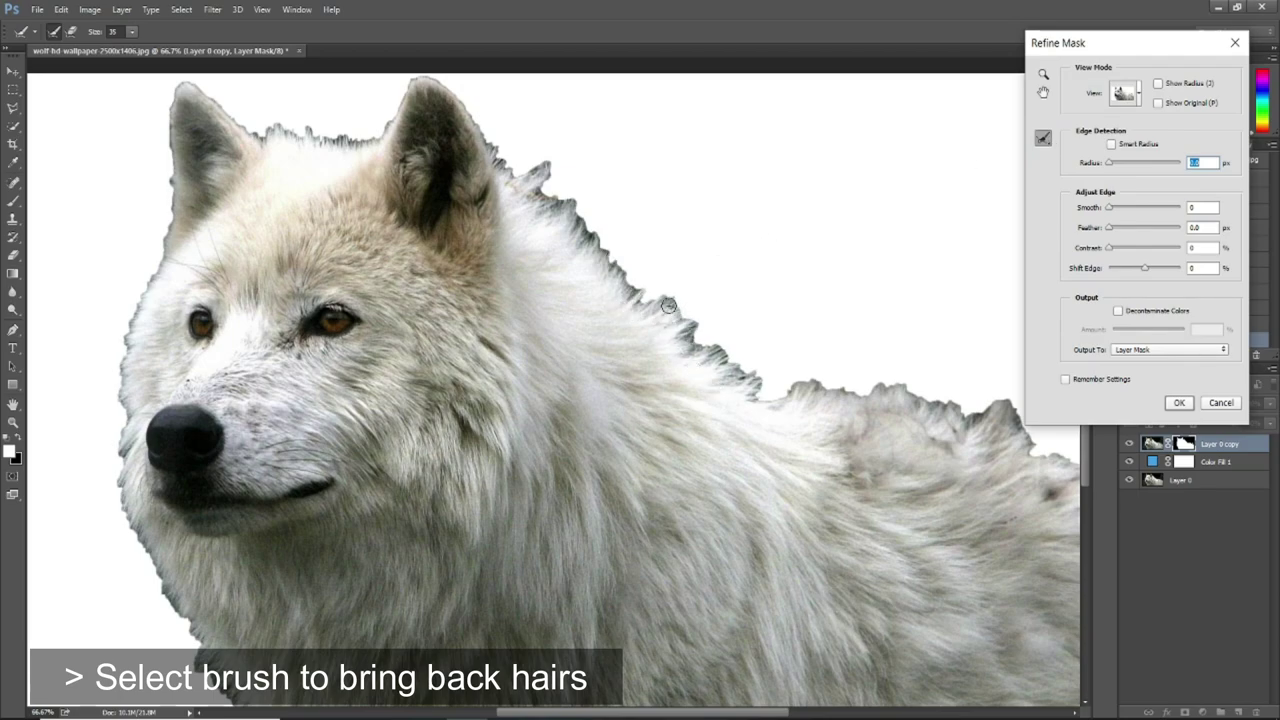
{"action": "left_click_drag", "start_coordinate": [668, 305], "coordinate": [654, 302]}
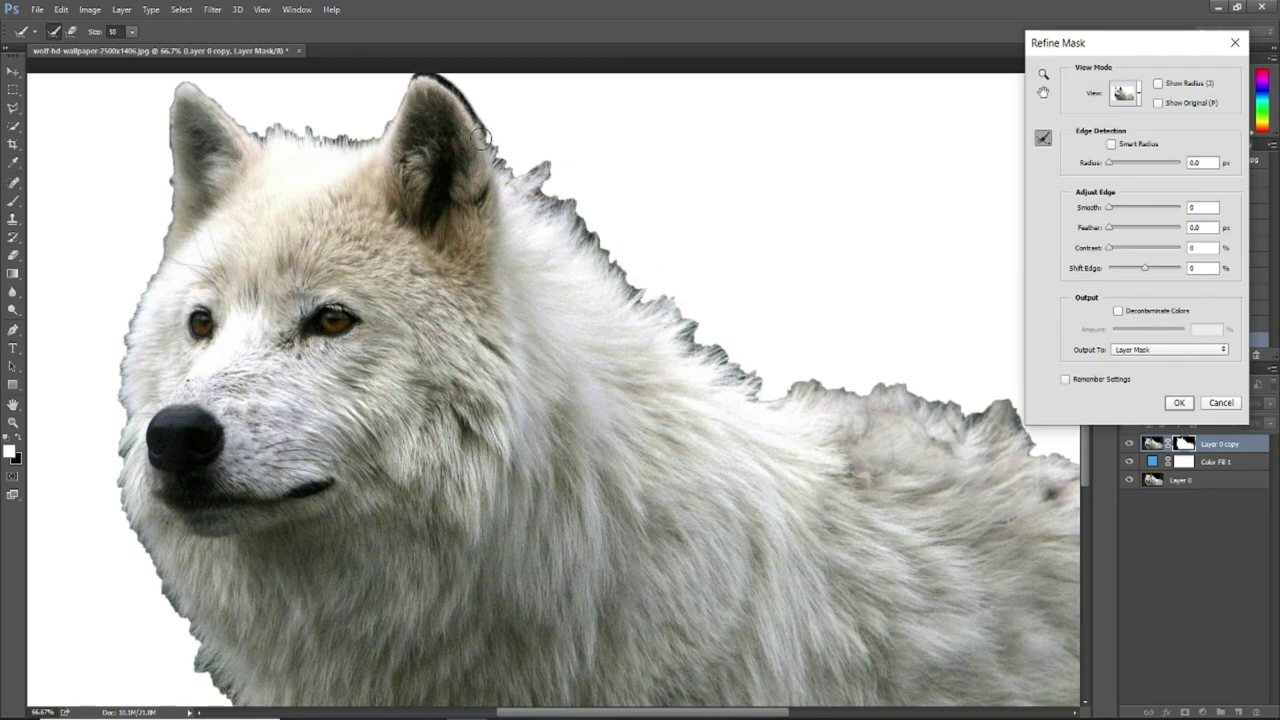
{"action": "left_click_drag", "start_coordinate": [492, 157], "coordinate": [520, 190]}
{"action": "mouse_move", "coordinate": [500, 147]}
{"action": "left_mouse_down"}
{"action": "mouse_move", "coordinate": [528, 186]}
{"action": "mouse_move", "coordinate": [543, 166]}
{"action": "mouse_move", "coordinate": [525, 145]}
{"action": "mouse_move", "coordinate": [522, 165]}
{"action": "mouse_move", "coordinate": [556, 205]}
{"action": "mouse_move", "coordinate": [580, 198]}
{"action": "mouse_move", "coordinate": [569, 173]}
{"action": "mouse_move", "coordinate": [588, 240]}
{"action": "mouse_move", "coordinate": [605, 265]}
{"action": "mouse_move", "coordinate": [595, 229]}
{"action": "mouse_move", "coordinate": [620, 285]}
{"action": "mouse_move", "coordinate": [740, 318]}
{"action": "mouse_move", "coordinate": [695, 350]}
{"action": "mouse_move", "coordinate": [790, 400]}
{"action": "left_mouse_up"}
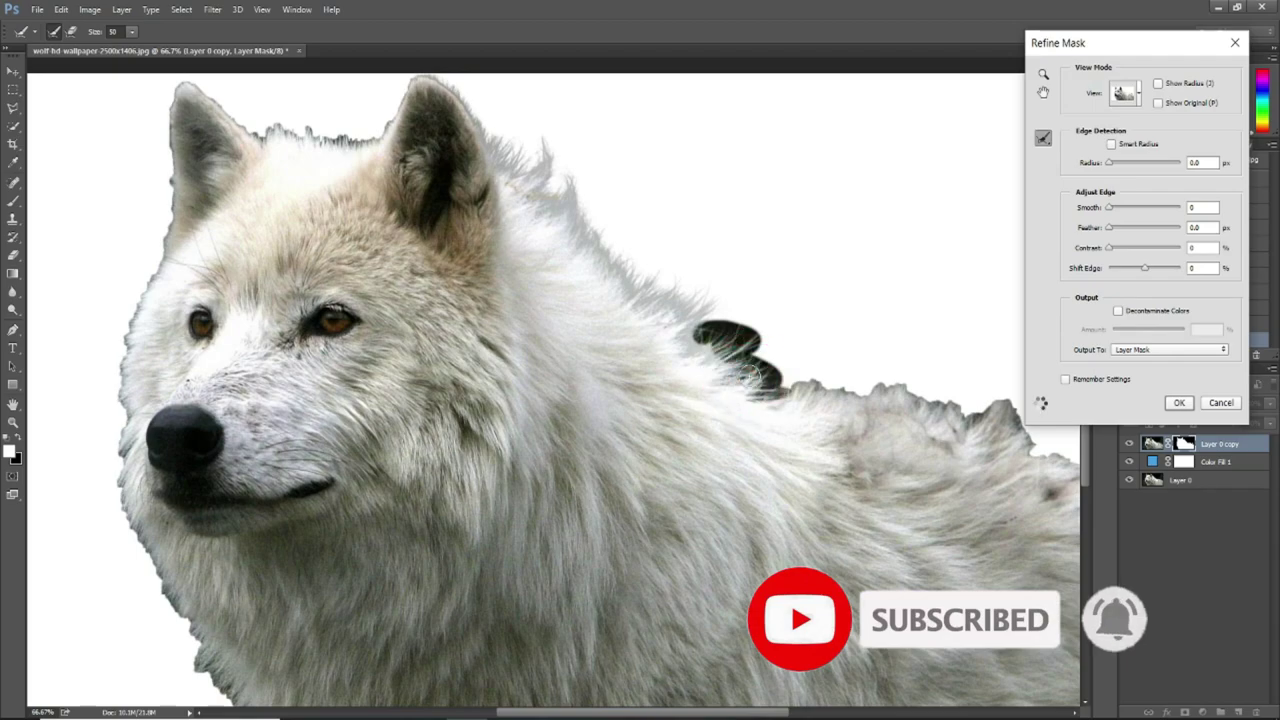
Brush the Refine Radius along the wolf's back to recover its fur
{"action": "mouse_move", "coordinate": [742, 325]}
{"action": "left_mouse_down"}
{"action": "mouse_move", "coordinate": [802, 366]}
{"action": "mouse_move", "coordinate": [885, 380]}
{"action": "mouse_move", "coordinate": [798, 376]}
{"action": "mouse_move", "coordinate": [915, 385]}
{"action": "mouse_move", "coordinate": [840, 368]}
{"action": "left_mouse_up"}
{"action": "mouse_move", "coordinate": [940, 390]}
{"action": "left_mouse_down"}
{"action": "mouse_move", "coordinate": [1013, 418]}
{"action": "mouse_move", "coordinate": [820, 393]}
{"action": "left_mouse_up"}
{"action": "mouse_move", "coordinate": [800, 350]}
{"action": "left_mouse_down"}
{"action": "mouse_move", "coordinate": [860, 430]}
{"action": "mouse_move", "coordinate": [886, 430]}
{"action": "left_mouse_up"}
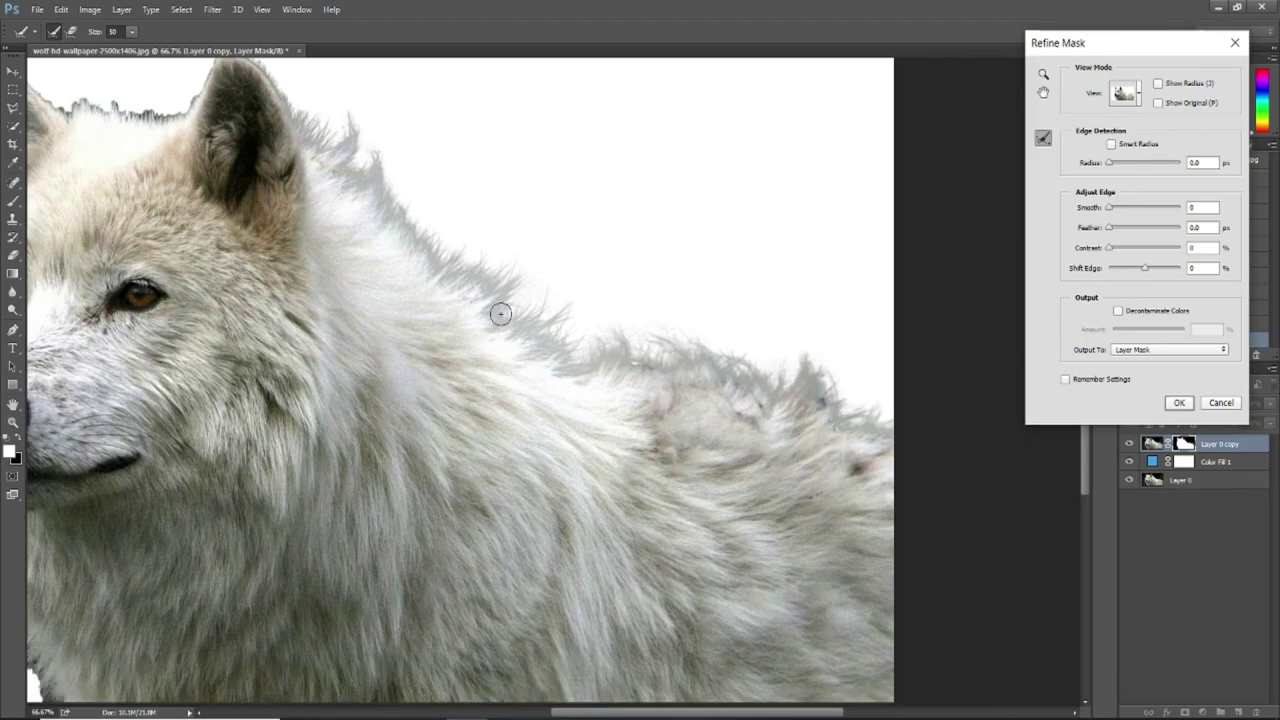
Recover fur at the right ear tip, between the ears and down the left cheek
{"action": "left_click_drag", "start_coordinate": [319, 268], "coordinate": [753, 355]}
{"action": "mouse_move", "coordinate": [648, 140]}
{"action": "left_mouse_down"}
{"action": "mouse_move", "coordinate": [645, 172]}
{"action": "mouse_move", "coordinate": [525, 195]}
{"action": "left_mouse_up"}
{"action": "mouse_move", "coordinate": [600, 185]}
{"action": "left_mouse_down"}
{"action": "mouse_move", "coordinate": [518, 180]}
{"action": "mouse_move", "coordinate": [405, 145]}
{"action": "mouse_move", "coordinate": [408, 208]}
{"action": "left_mouse_up"}
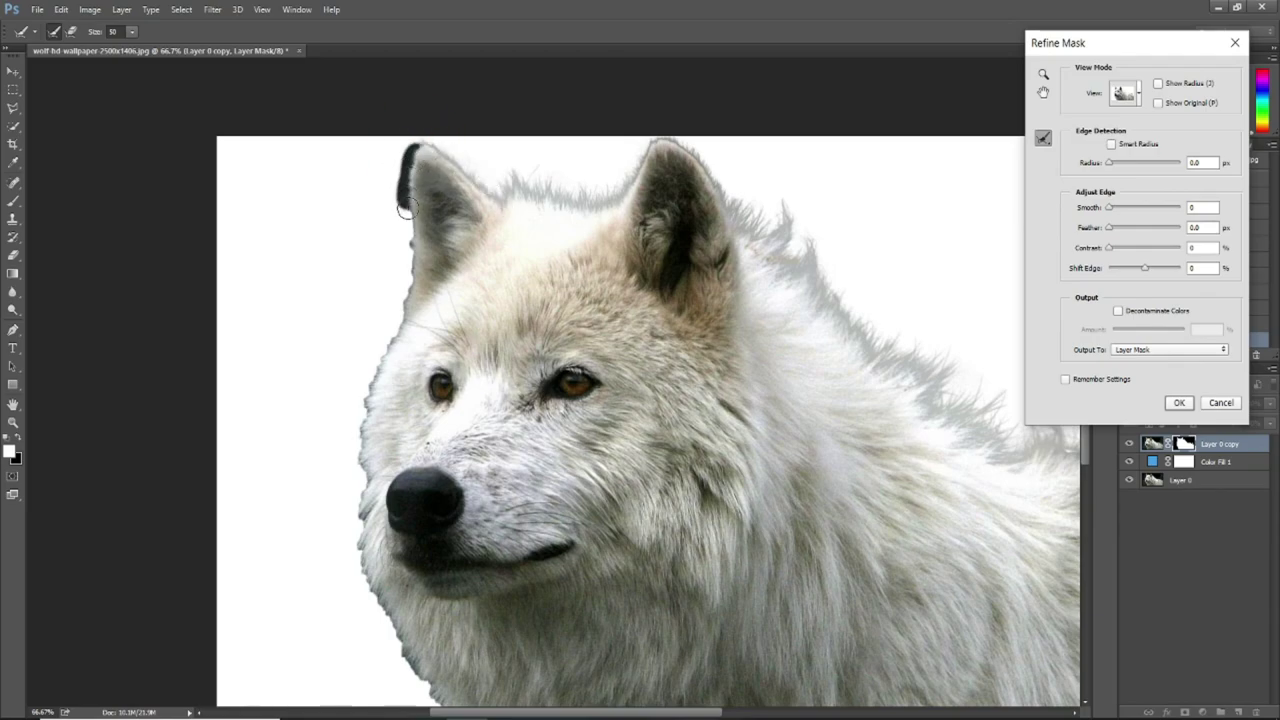
{"action": "scroll", "coordinate": [410, 220], "scroll_direction": "down", "scroll_amount": 2}
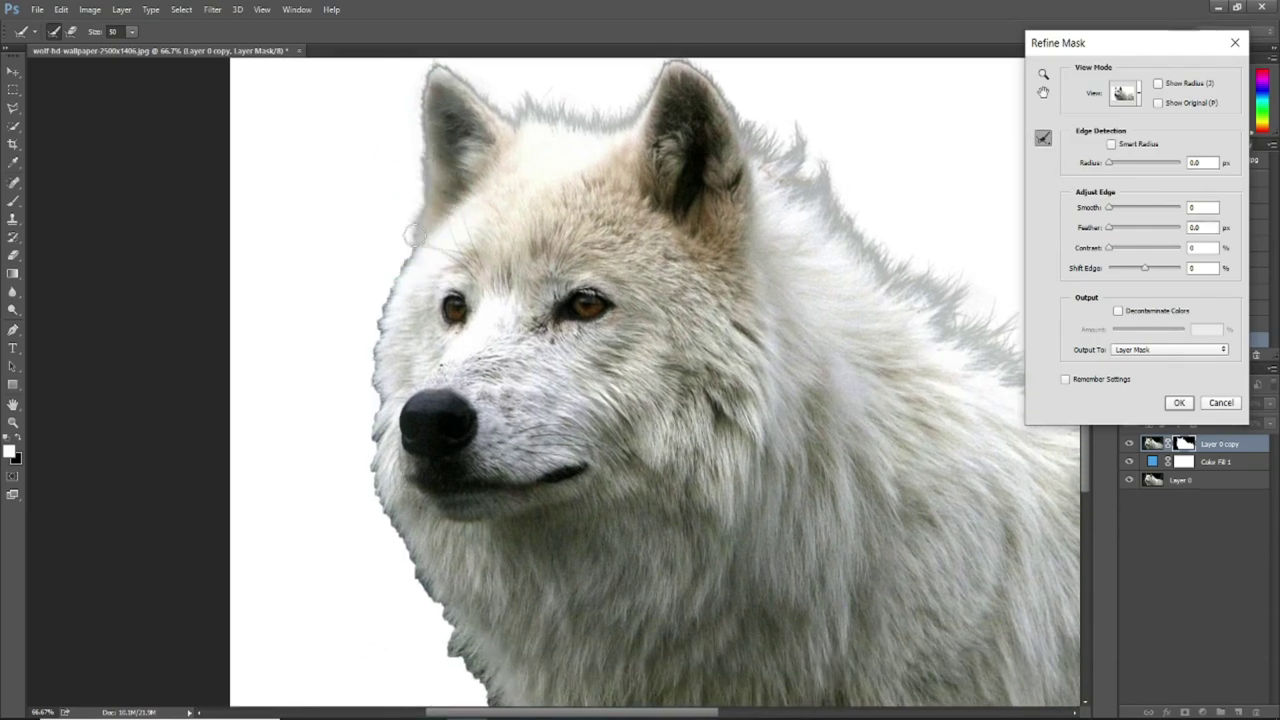
{"action": "mouse_move", "coordinate": [415, 235]}
{"action": "left_mouse_down"}
{"action": "mouse_move", "coordinate": [370, 355]}
{"action": "mouse_move", "coordinate": [375, 300]}
{"action": "left_mouse_up"}
{"action": "scroll", "coordinate": [375, 300], "scroll_direction": "down", "scroll_amount": 4}
{"action": "mouse_move", "coordinate": [385, 222]}
{"action": "left_mouse_down"}
{"action": "mouse_move", "coordinate": [386, 256]}
{"action": "mouse_move", "coordinate": [374, 249]}
{"action": "mouse_move", "coordinate": [440, 426]}
{"action": "left_mouse_up"}
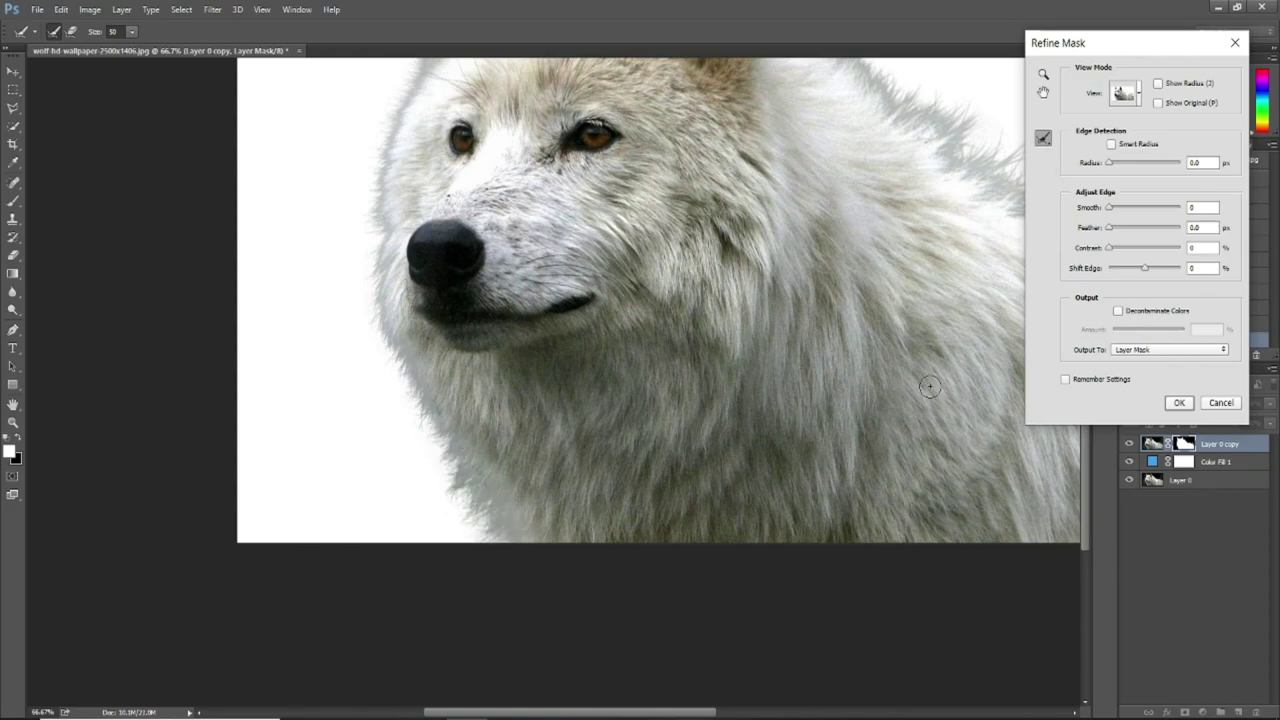
{"action": "key", "text": "ctrl+minus"}
{"action": "key", "text": "ctrl+minus"}
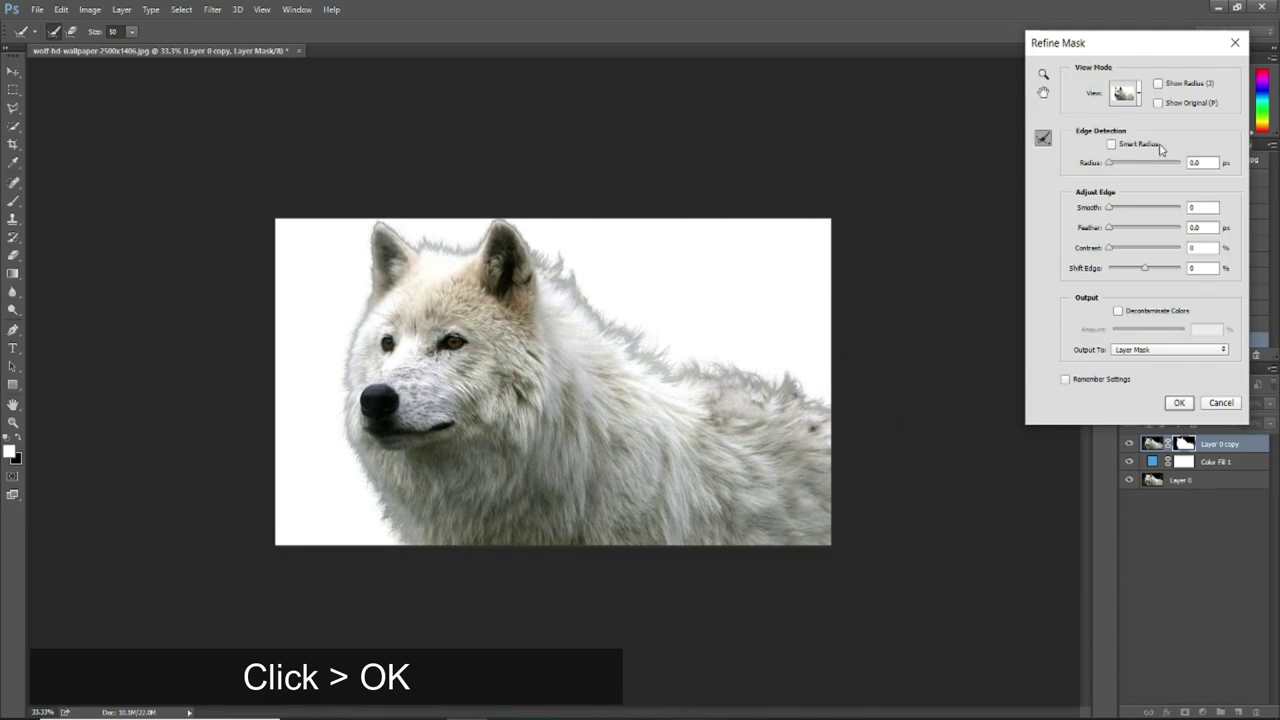
Apply the refined mask and inspect the neck fur up close at 100%
{"action": "left_click", "coordinate": [1179, 403]}
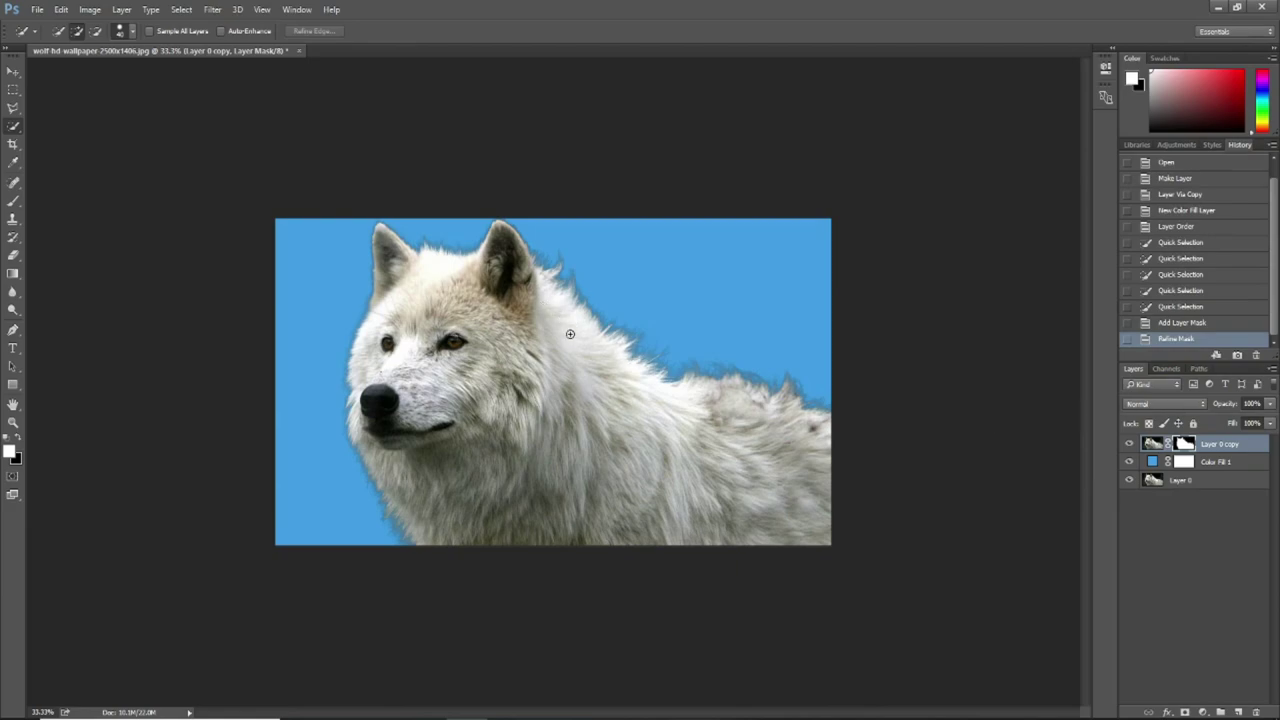
{"action": "scroll", "coordinate": [589, 338], "scroll_direction": "up", "scroll_amount": 1}
{"action": "scroll", "coordinate": [585, 335], "scroll_direction": "up", "scroll_amount": 1}
{"action": "scroll", "coordinate": [584, 334], "scroll_direction": "up", "scroll_amount": 1}
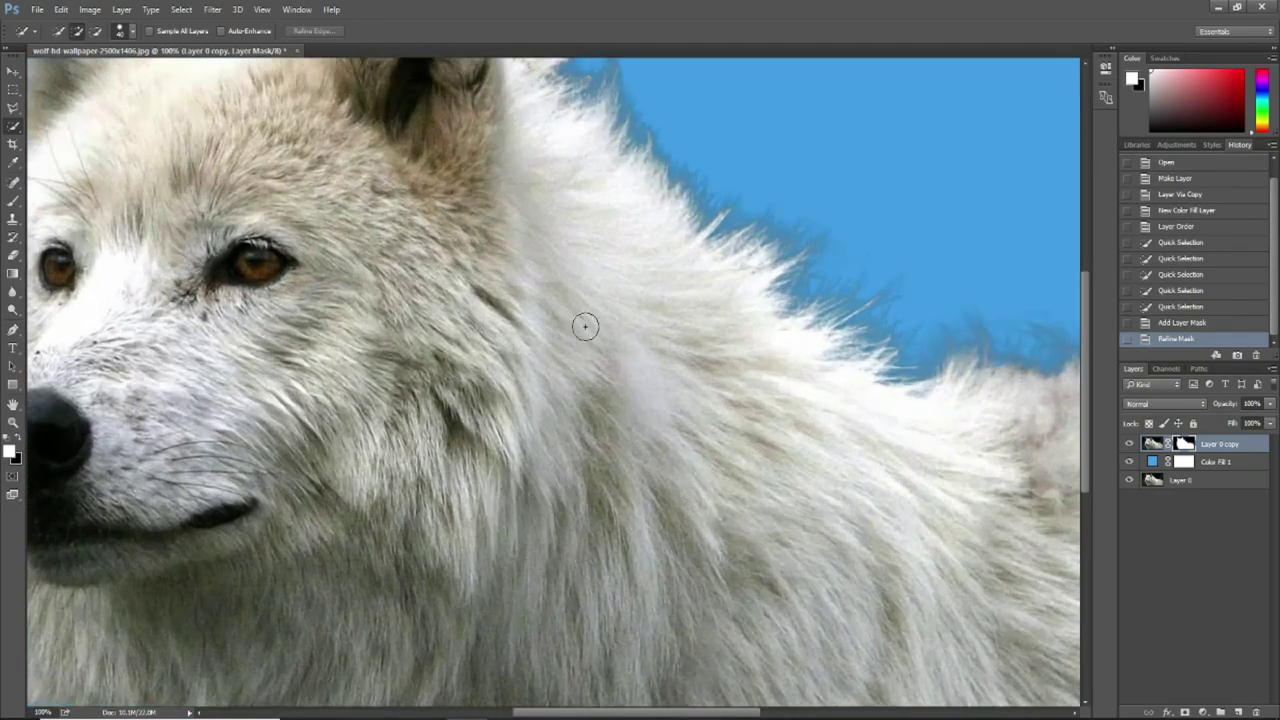
{"action": "left_click_drag", "start_coordinate": [909, 300], "coordinate": [571, 331]}
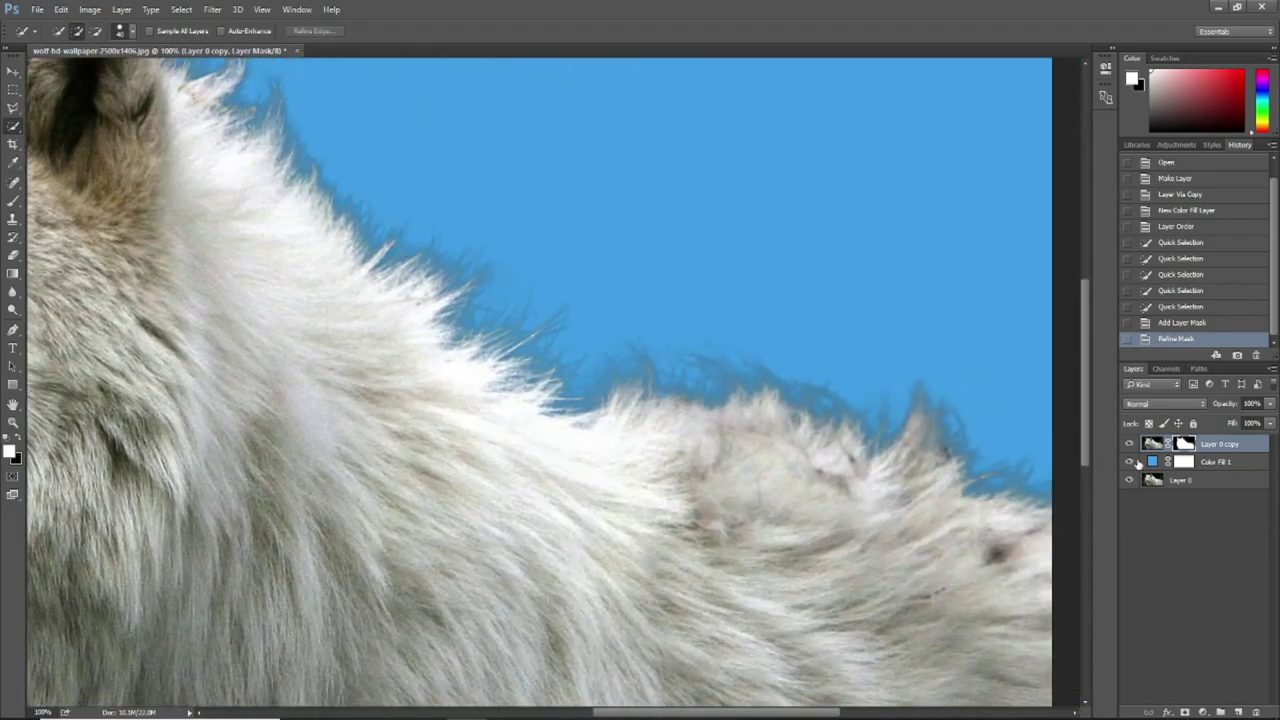
{"action": "double_click", "coordinate": [1151, 461]}
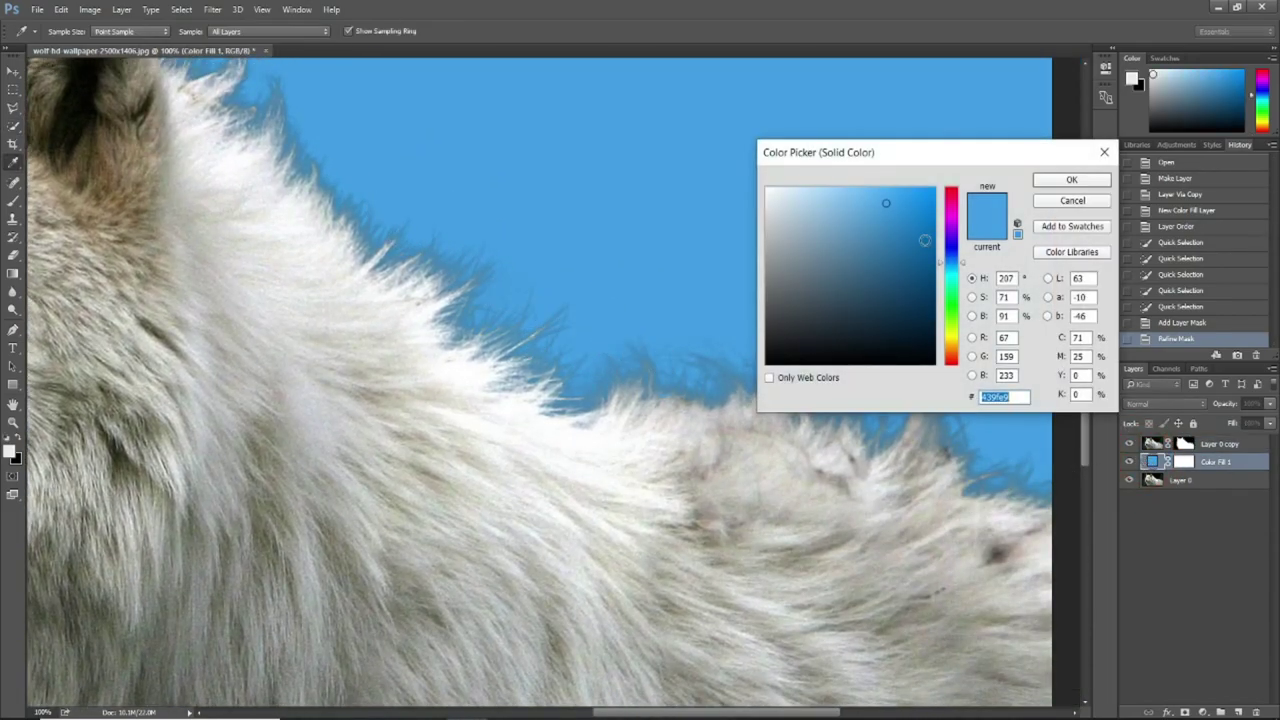
Change Color Fill 1 from blue to cyan #43d7e9 (hue 186)
{"action": "left_click_drag", "start_coordinate": [940, 260], "coordinate": [950, 322]}
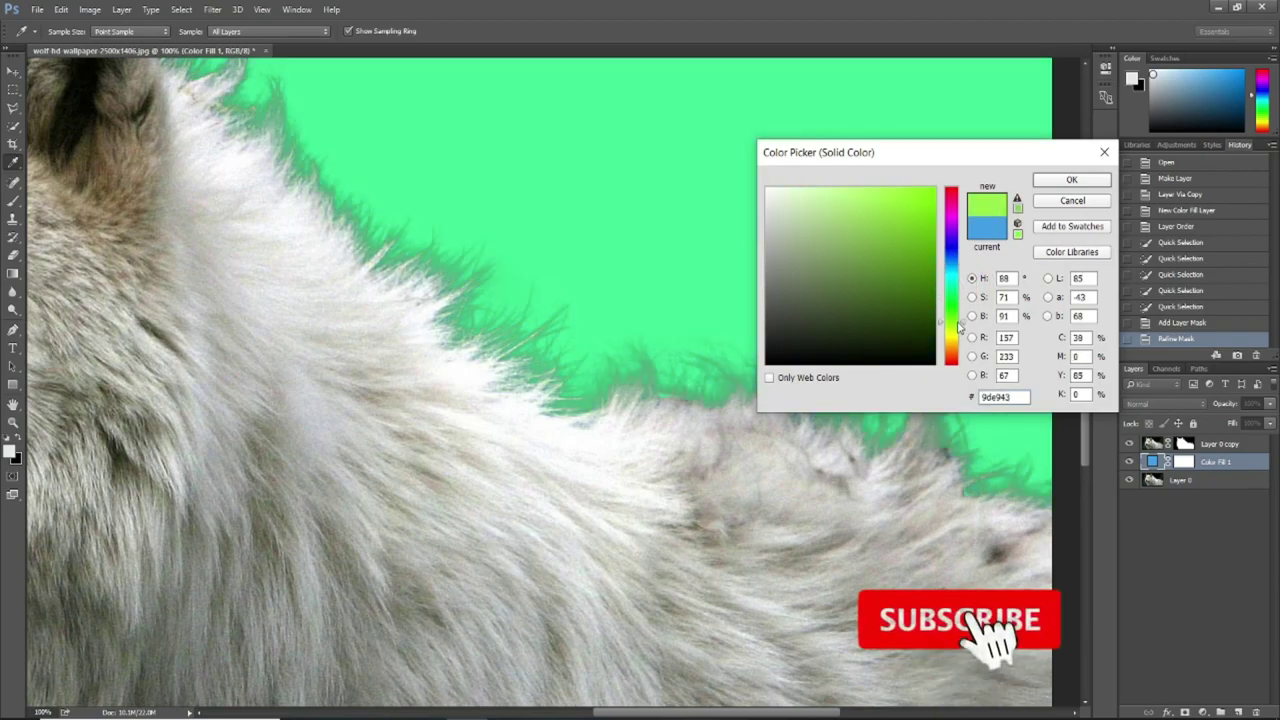
{"action": "mouse_move", "coordinate": [958, 325]}
{"action": "left_mouse_down"}
{"action": "mouse_move", "coordinate": [953, 360]}
{"action": "mouse_move", "coordinate": [953, 200]}
{"action": "left_mouse_up"}
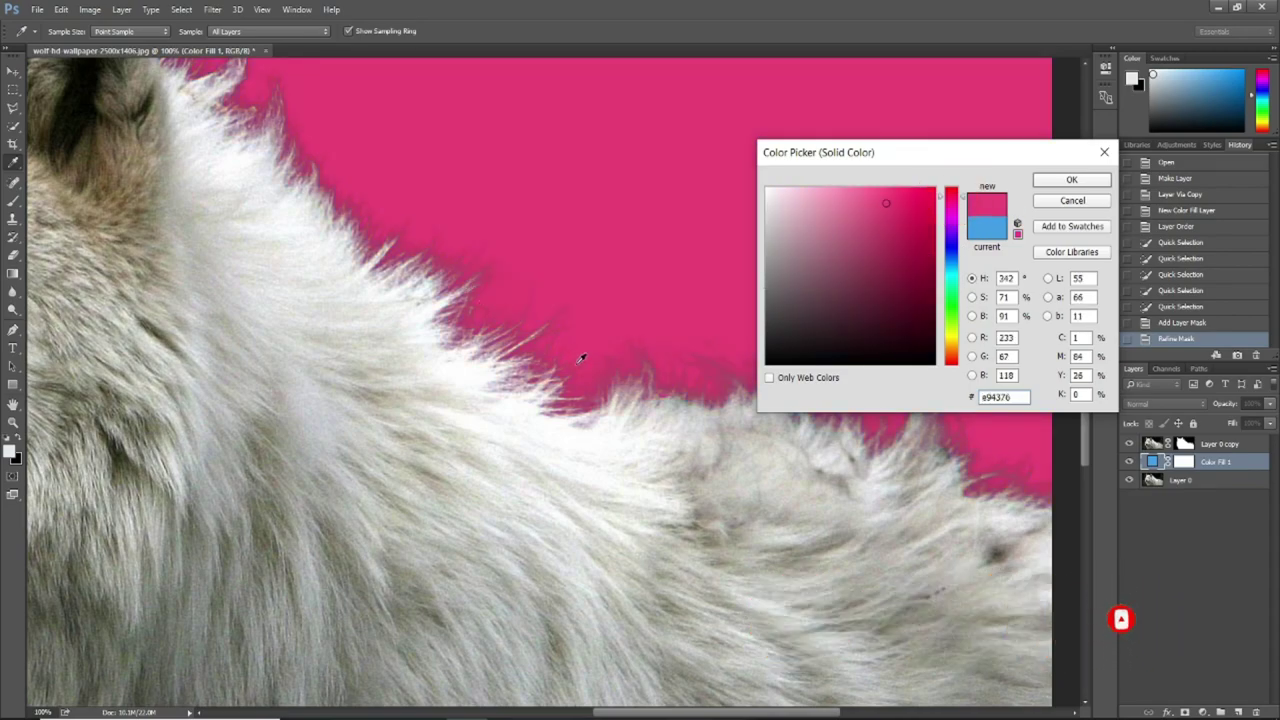
{"action": "left_click", "coordinate": [952, 274]}
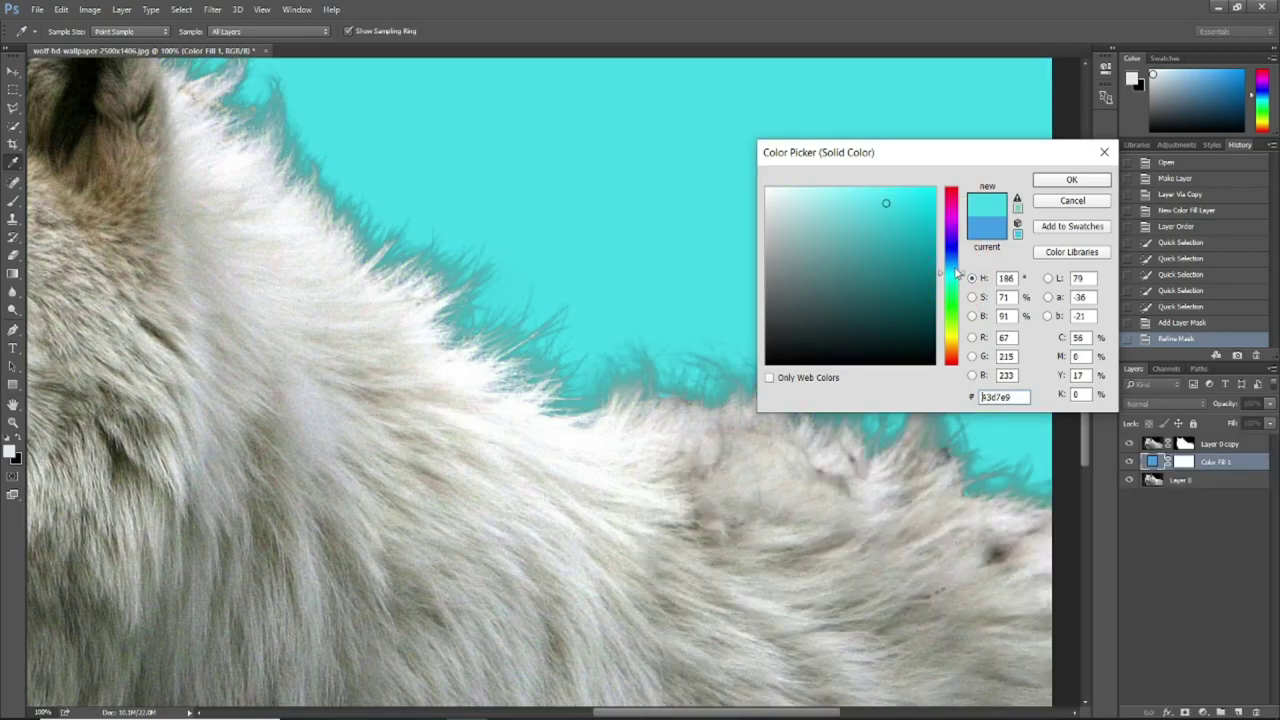
{"action": "left_click", "coordinate": [1066, 181]}
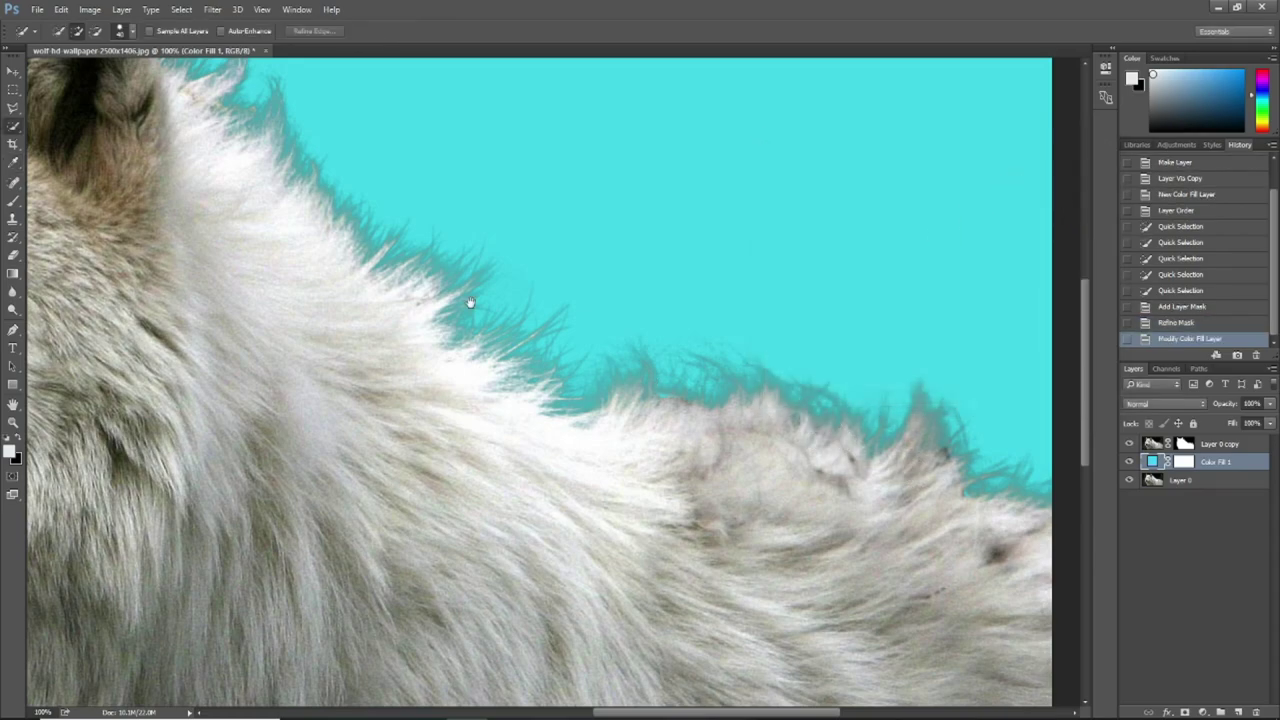
Select the Layer 0 copy wolf layer and switch to the standard Brush Tool
{"action": "scroll", "coordinate": [470, 302], "scroll_direction": "down", "scroll_amount": 2}
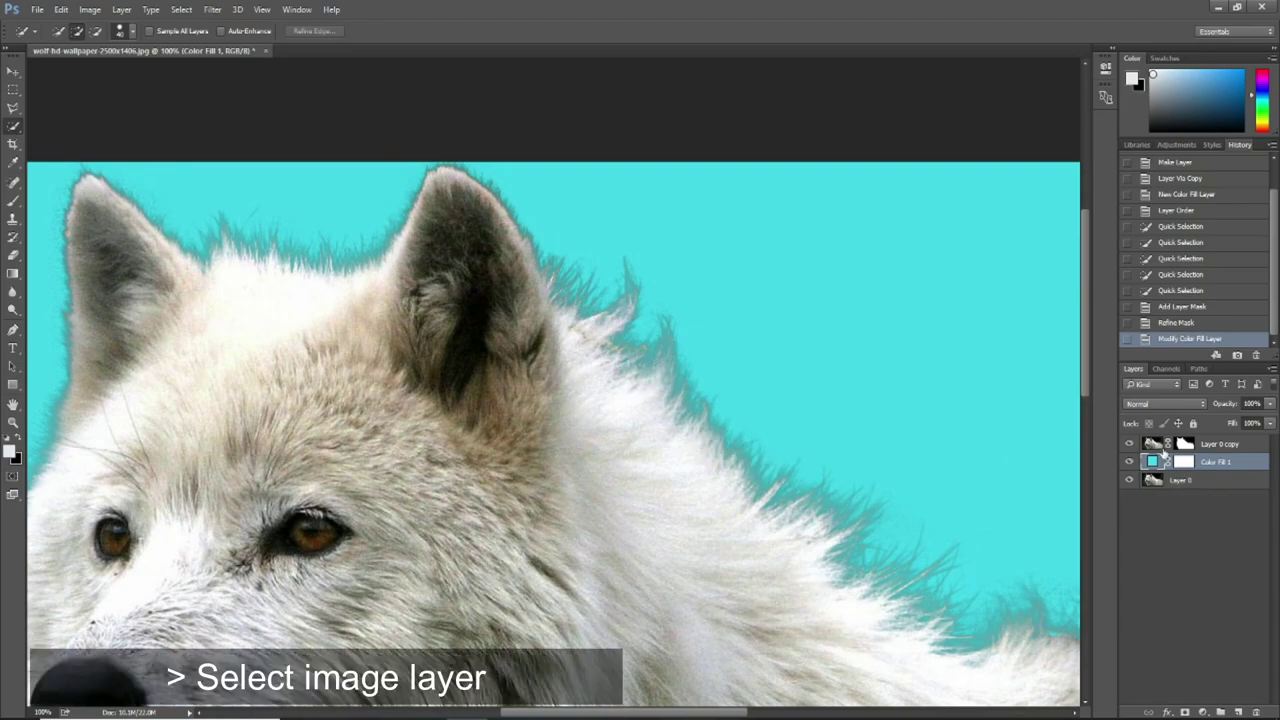
{"action": "left_click", "coordinate": [1155, 445]}
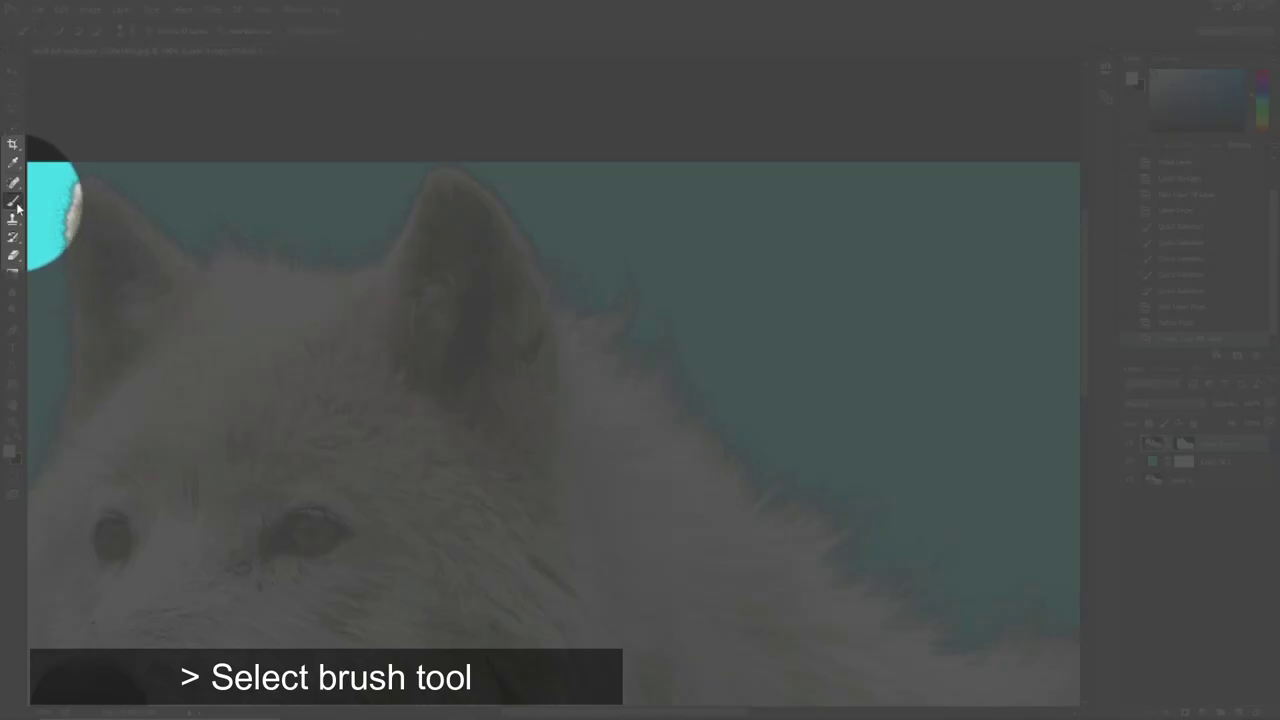
{"action": "right_click", "coordinate": [14, 201]}
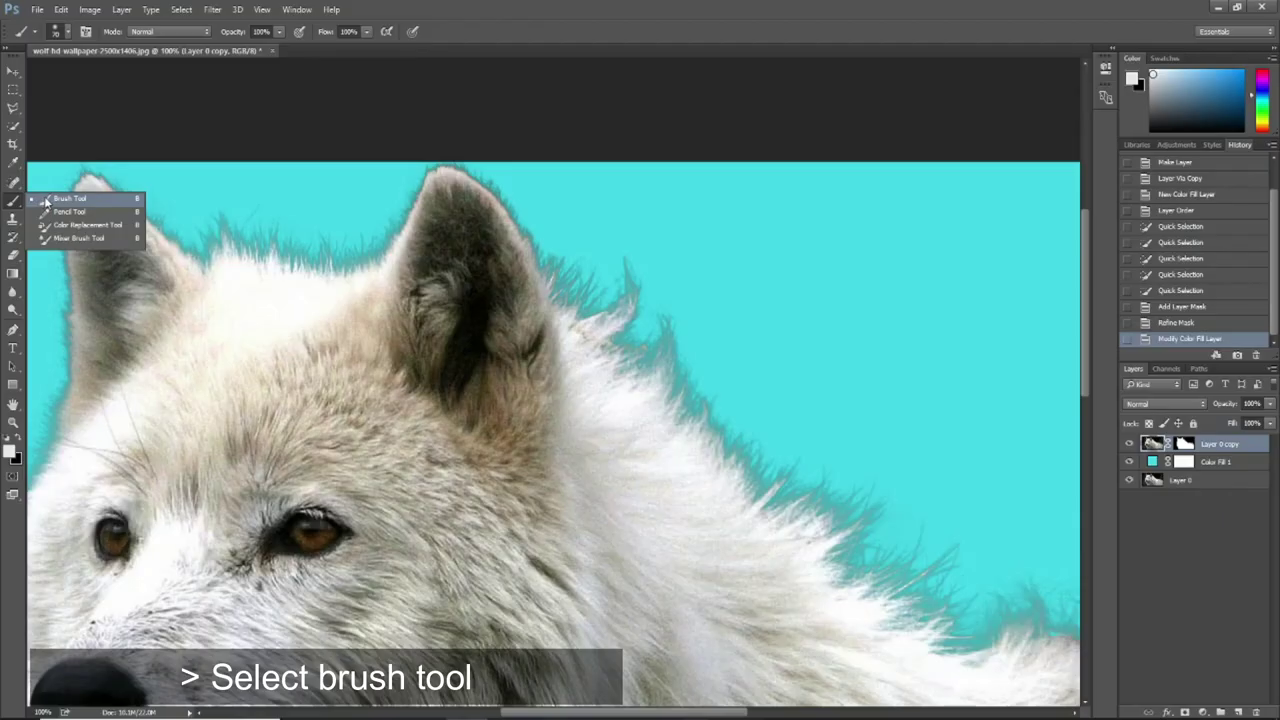
{"action": "left_click", "coordinate": [58, 201]}
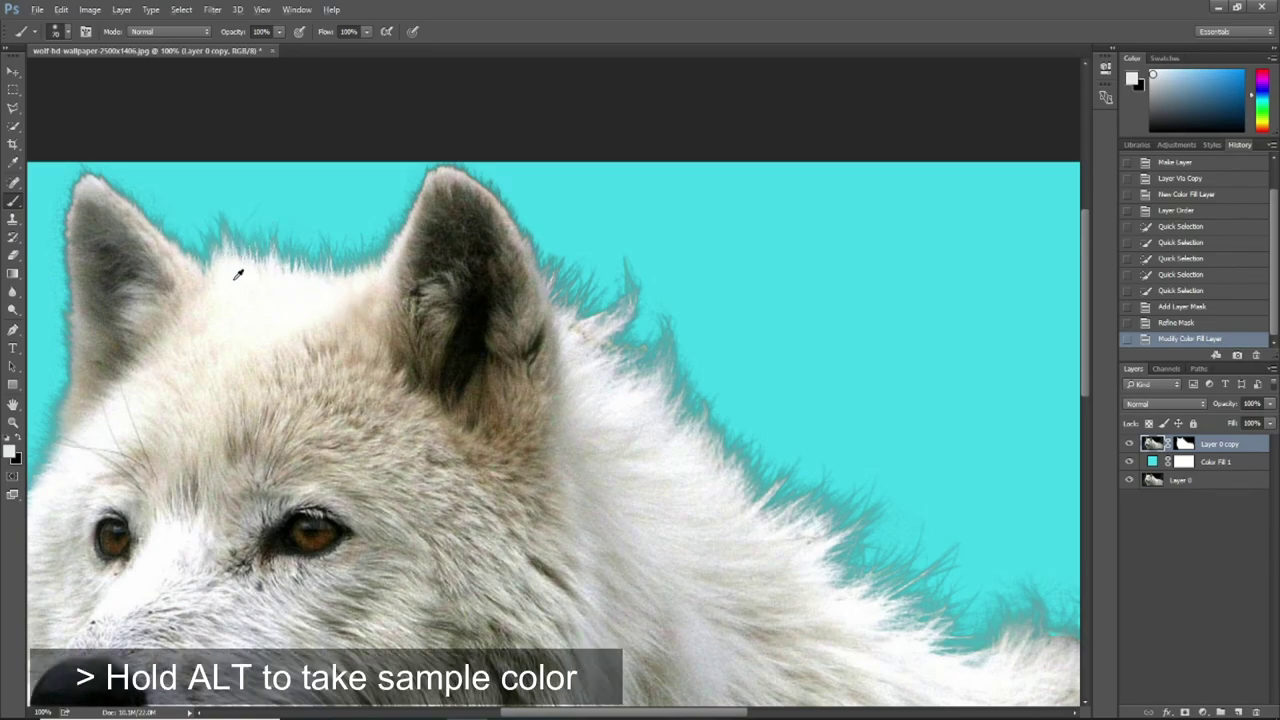
Sample a fur colour and dab it over the cyan-tinged fur edges around the head and ears
{"action": "left_click", "coordinate": [238, 272], "text": "alt"}
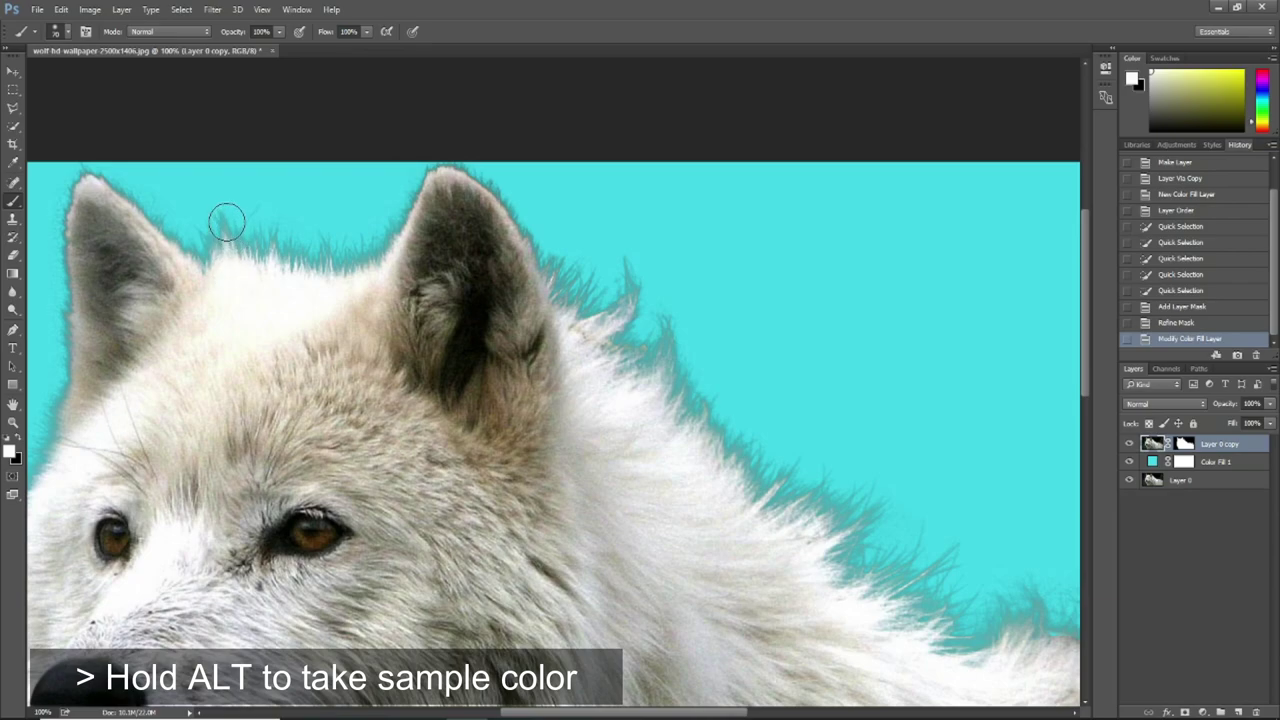
{"action": "left_click", "coordinate": [223, 217]}
{"action": "left_click", "coordinate": [264, 214]}
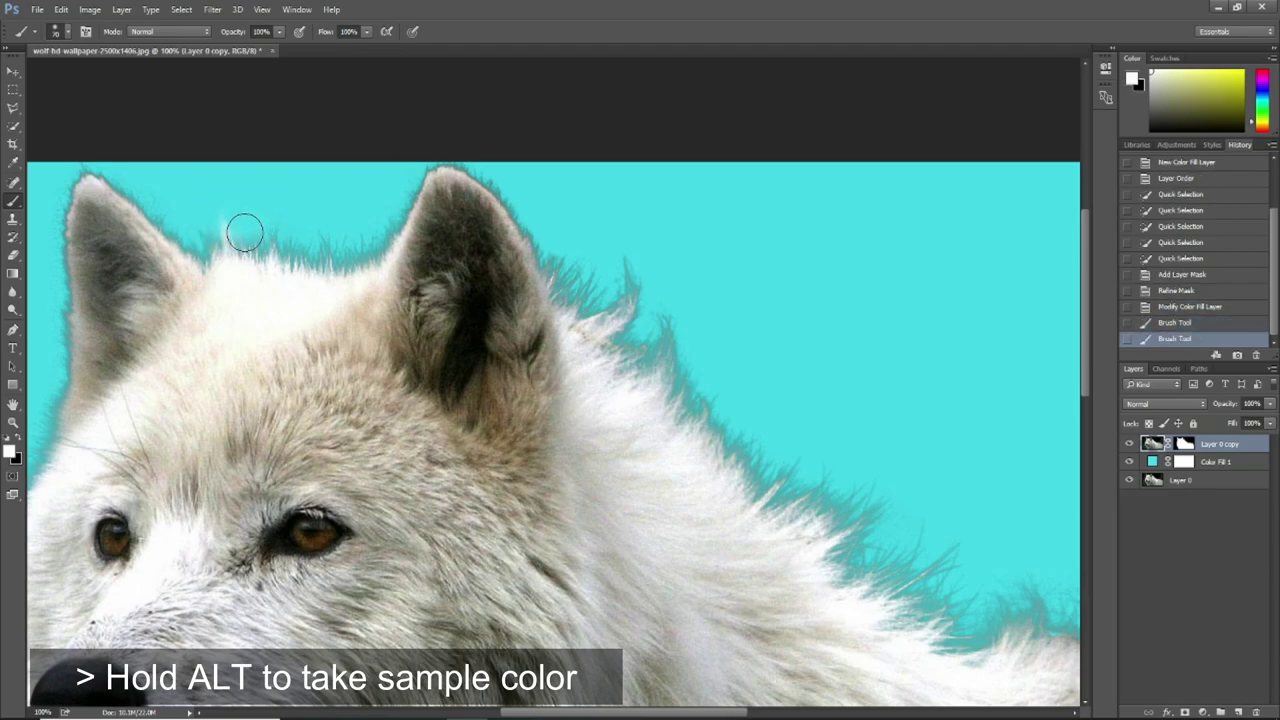
{"action": "left_click", "coordinate": [246, 231]}
{"action": "left_click", "coordinate": [250, 240]}
{"action": "left_click", "coordinate": [261, 243]}
{"action": "left_click", "coordinate": [280, 220]}
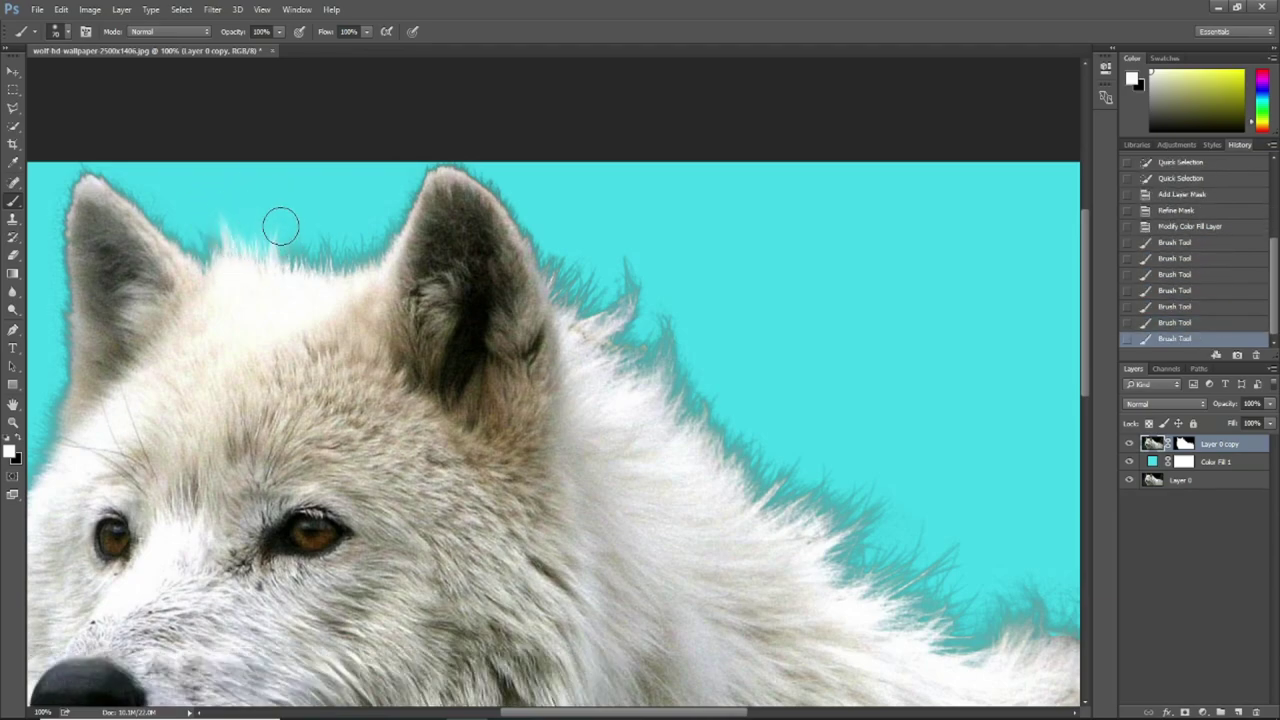
{"action": "left_click", "coordinate": [295, 246]}
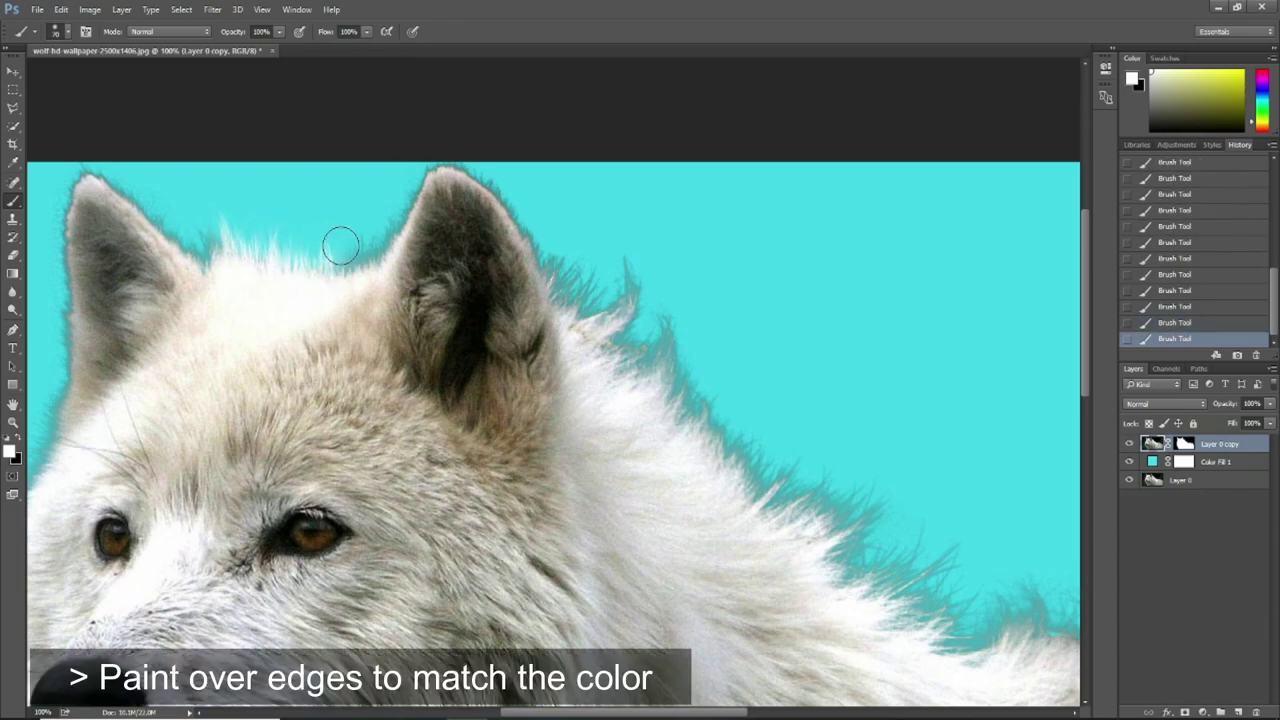
{"action": "left_click", "coordinate": [337, 243]}
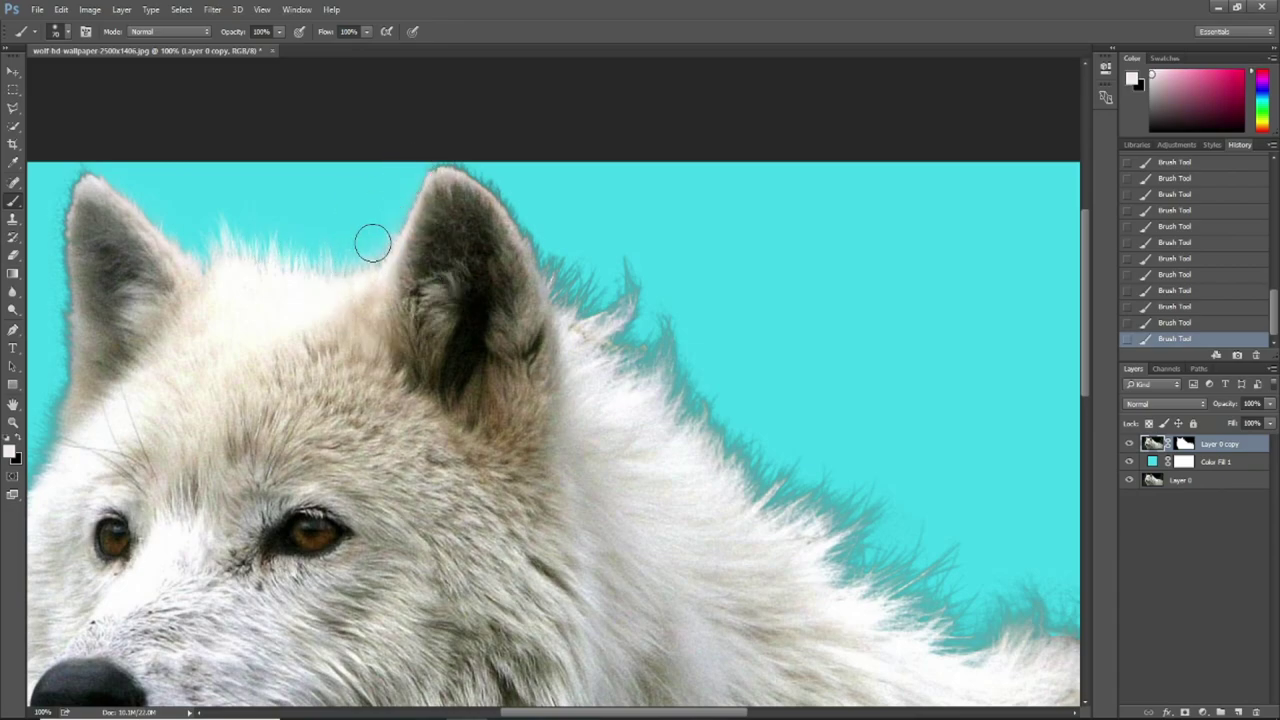
{"action": "left_click_drag", "start_coordinate": [477, 270], "coordinate": [347, 328]}
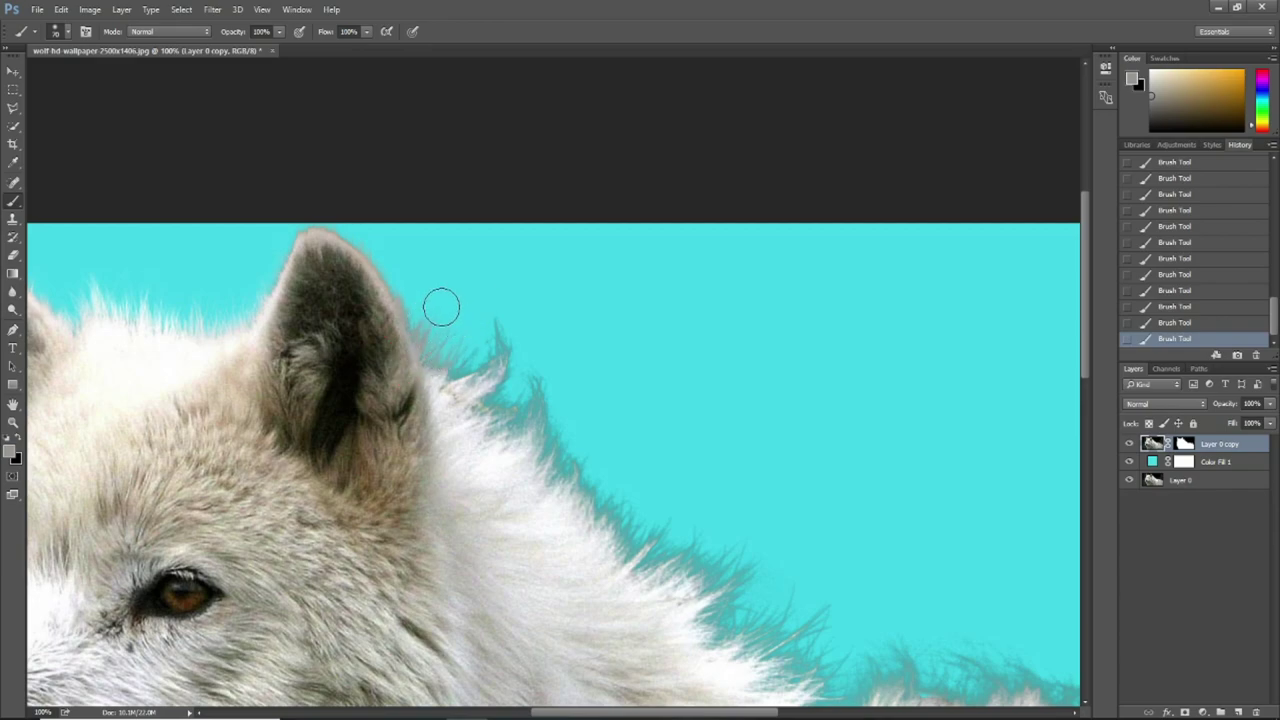
Swap to the lighter paint colour and paint pale fur over the teal-tinted neck edge
{"action": "key", "text": "x"}
{"action": "left_click_drag", "start_coordinate": [437, 400], "coordinate": [506, 329]}
{"action": "mouse_move", "coordinate": [491, 409]}
{"action": "left_mouse_down"}
{"action": "mouse_move", "coordinate": [491, 430]}
{"action": "mouse_move", "coordinate": [437, 271]}
{"action": "left_mouse_up"}
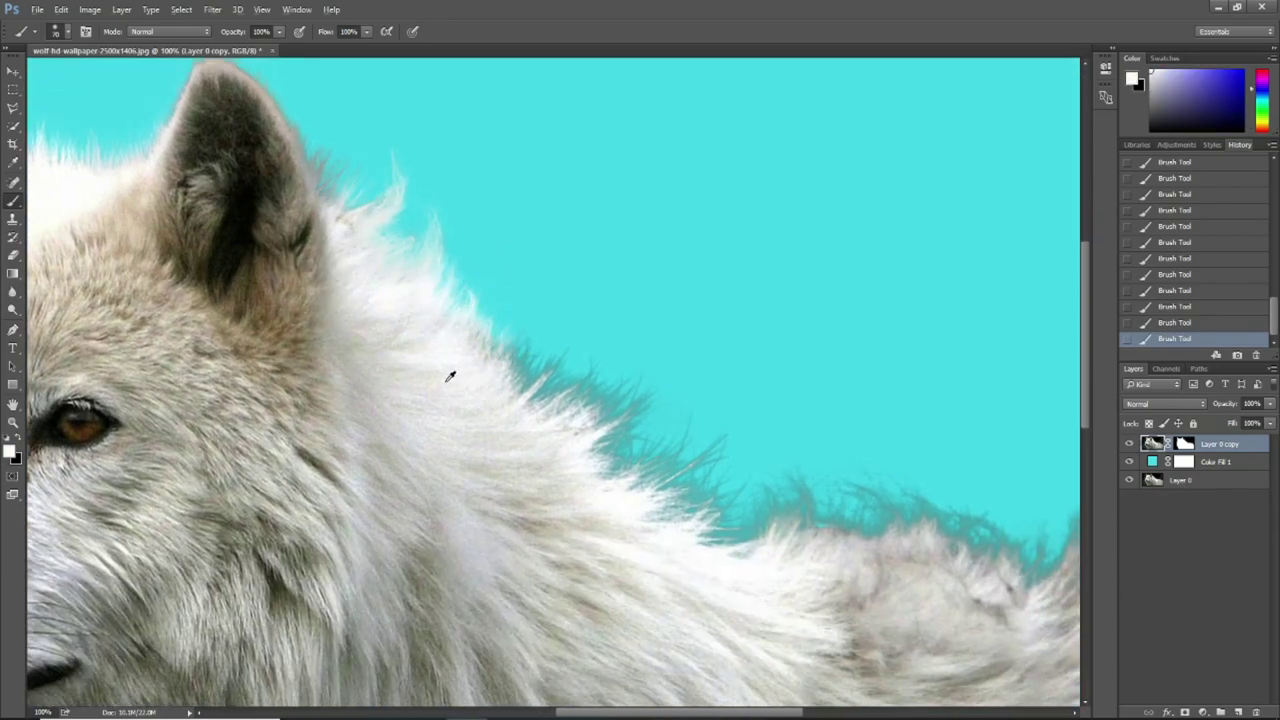
{"action": "mouse_move", "coordinate": [450, 376]}
{"action": "left_mouse_down"}
{"action": "mouse_move", "coordinate": [537, 357]}
{"action": "mouse_move", "coordinate": [600, 380]}
{"action": "mouse_move", "coordinate": [589, 414]}
{"action": "mouse_move", "coordinate": [498, 228]}
{"action": "left_mouse_up"}
{"action": "mouse_move", "coordinate": [428, 300]}
{"action": "left_mouse_down"}
{"action": "mouse_move", "coordinate": [414, 266]}
{"action": "mouse_move", "coordinate": [534, 271]}
{"action": "mouse_move", "coordinate": [475, 330]}
{"action": "mouse_move", "coordinate": [532, 356]}
{"action": "left_mouse_up"}
Paint over the teal-tinted fur spikes and tips along the wolf's back
{"action": "mouse_move", "coordinate": [630, 368]}
{"action": "left_mouse_down"}
{"action": "mouse_move", "coordinate": [560, 340]}
{"action": "mouse_move", "coordinate": [674, 294]}
{"action": "mouse_move", "coordinate": [700, 380]}
{"action": "mouse_move", "coordinate": [561, 328]}
{"action": "left_mouse_up"}
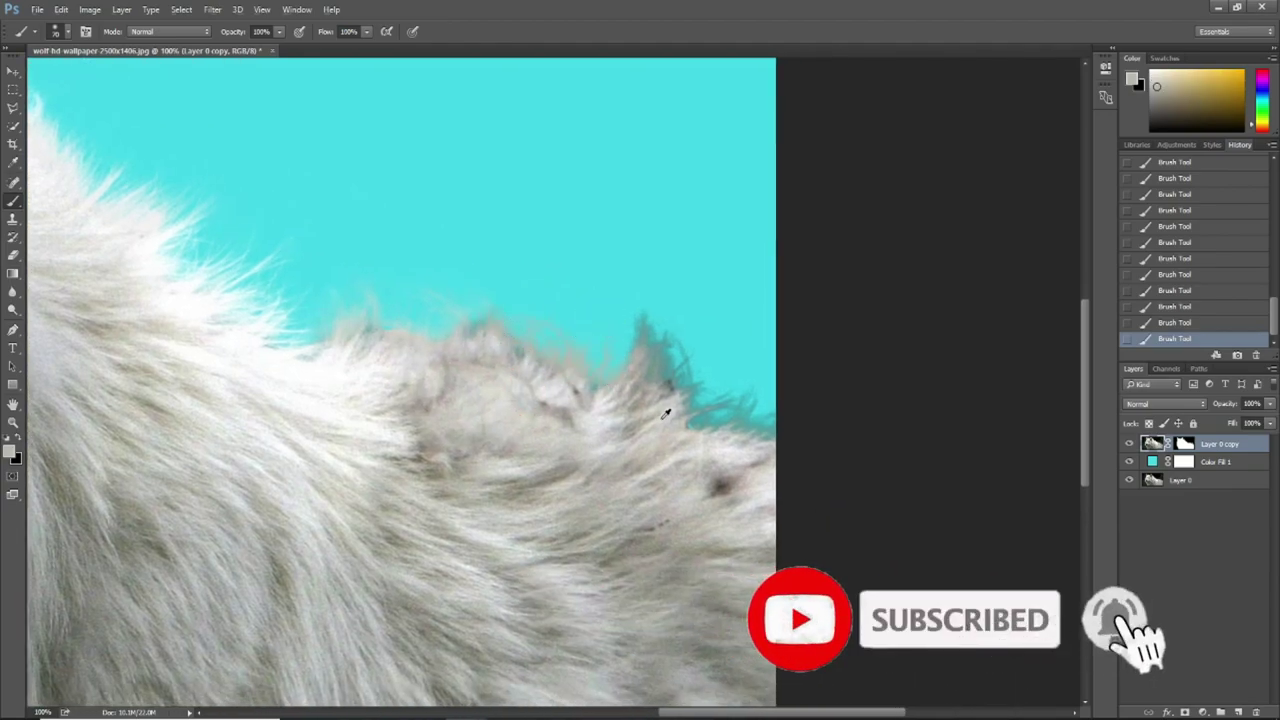
{"action": "left_click_drag", "start_coordinate": [632, 306], "coordinate": [697, 362]}
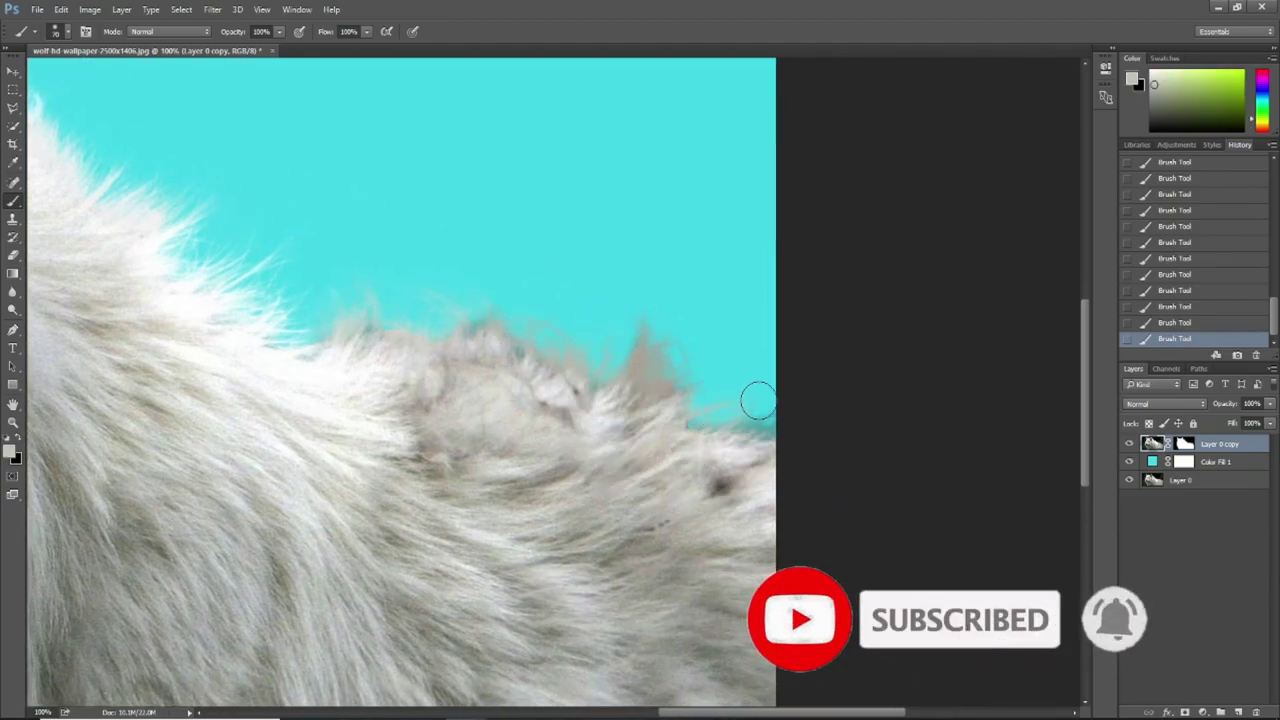
{"action": "left_click_drag", "start_coordinate": [757, 400], "coordinate": [750, 422]}
{"action": "mouse_move", "coordinate": [616, 416]}
{"action": "left_mouse_down"}
{"action": "mouse_move", "coordinate": [666, 371]}
{"action": "mouse_move", "coordinate": [646, 320]}
{"action": "left_mouse_up"}
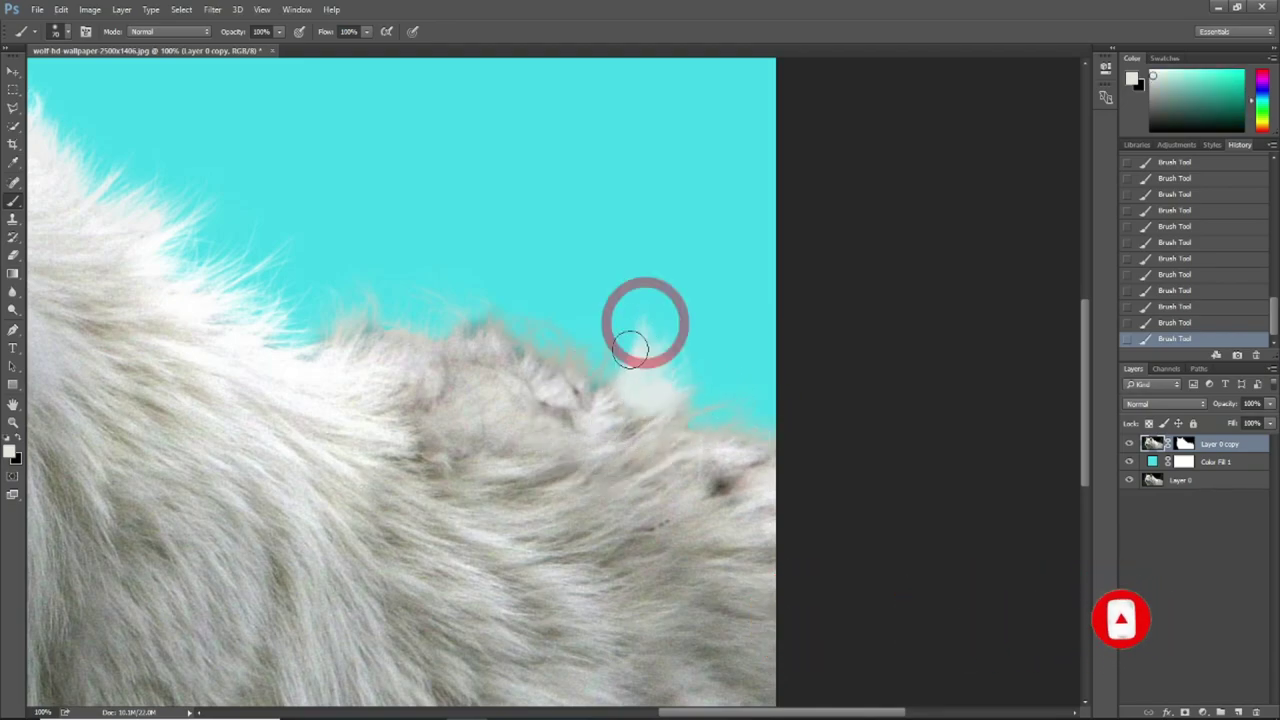
{"action": "left_click_drag", "start_coordinate": [426, 361], "coordinate": [768, 441]}
{"action": "mouse_move", "coordinate": [918, 459]}
{"action": "left_mouse_down"}
{"action": "mouse_move", "coordinate": [911, 437]}
{"action": "mouse_move", "coordinate": [851, 400]}
{"action": "mouse_move", "coordinate": [663, 403]}
{"action": "left_mouse_up"}
Repaint the cyan-tinted fur edge beside the left ear and down the face's left side
{"action": "key", "text": "ctrl+minus"}
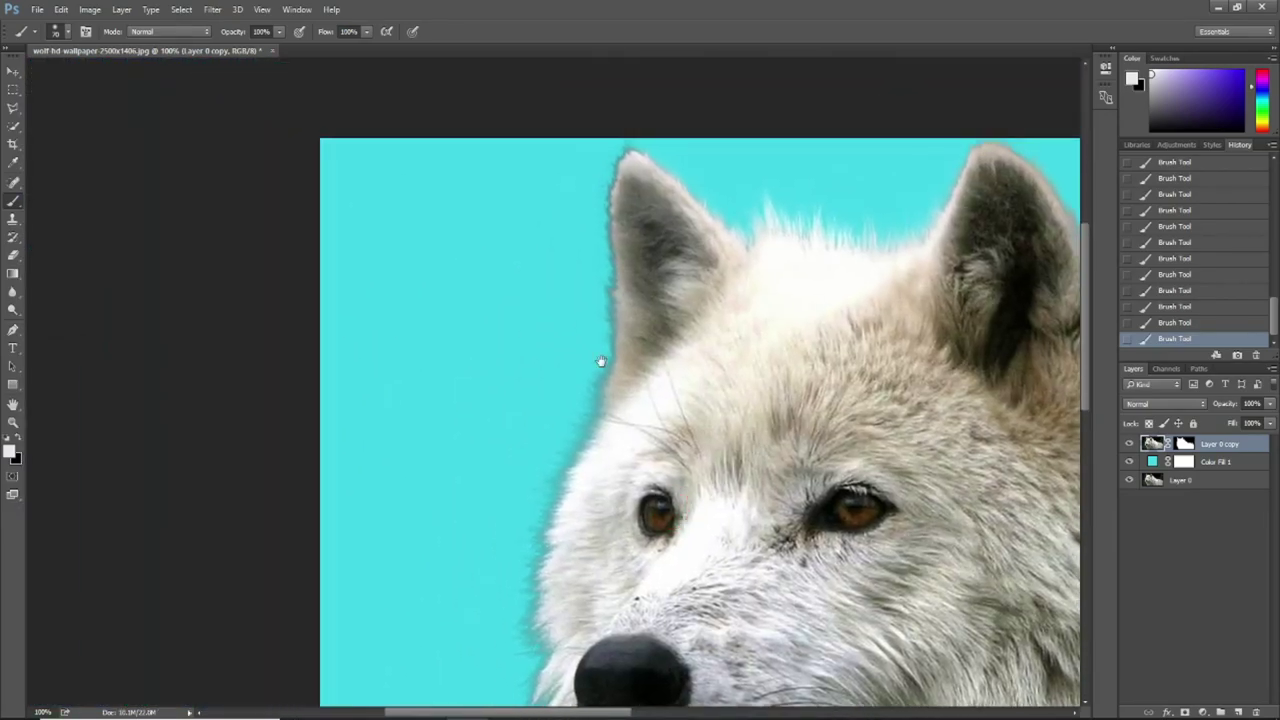
{"action": "left_click_drag", "start_coordinate": [634, 262], "coordinate": [624, 348]}
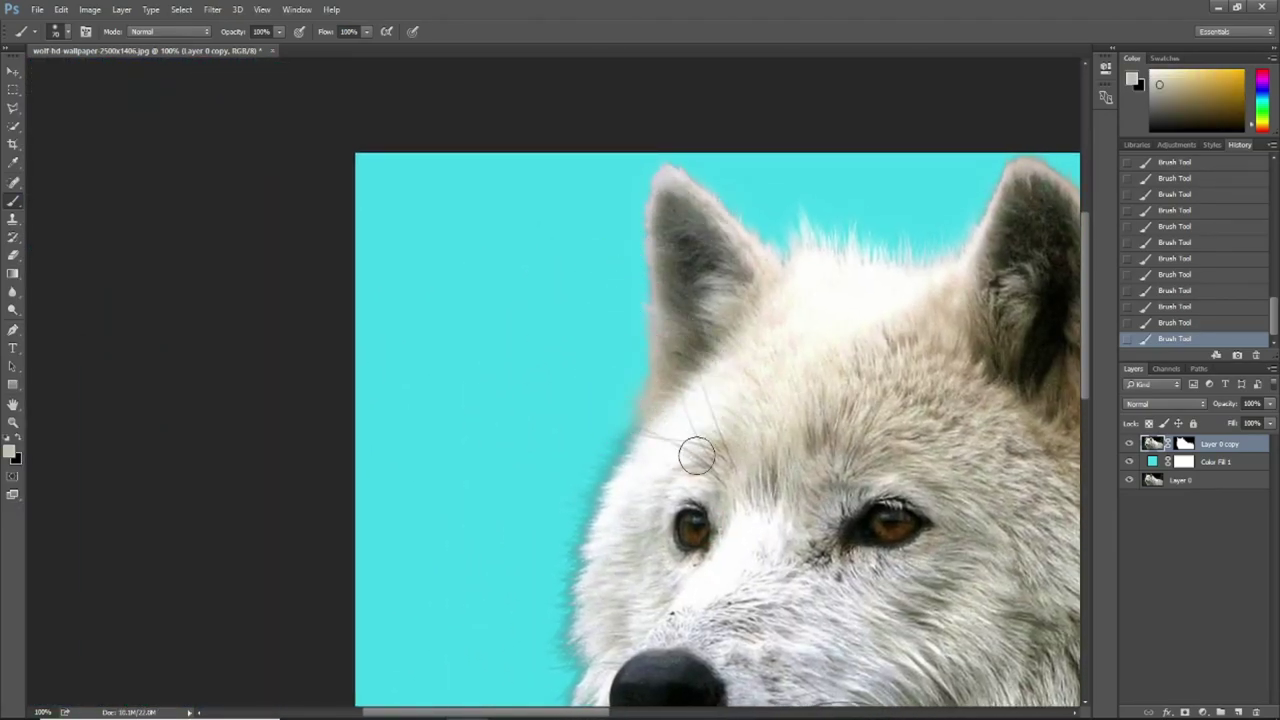
{"action": "left_click_drag", "start_coordinate": [697, 455], "coordinate": [694, 208]}
{"action": "mouse_move", "coordinate": [618, 298]}
{"action": "left_mouse_down"}
{"action": "mouse_move", "coordinate": [614, 536]}
{"action": "mouse_move", "coordinate": [570, 200]}
{"action": "mouse_move", "coordinate": [606, 320]}
{"action": "mouse_move", "coordinate": [630, 310]}
{"action": "mouse_move", "coordinate": [645, 400]}
{"action": "left_mouse_up"}
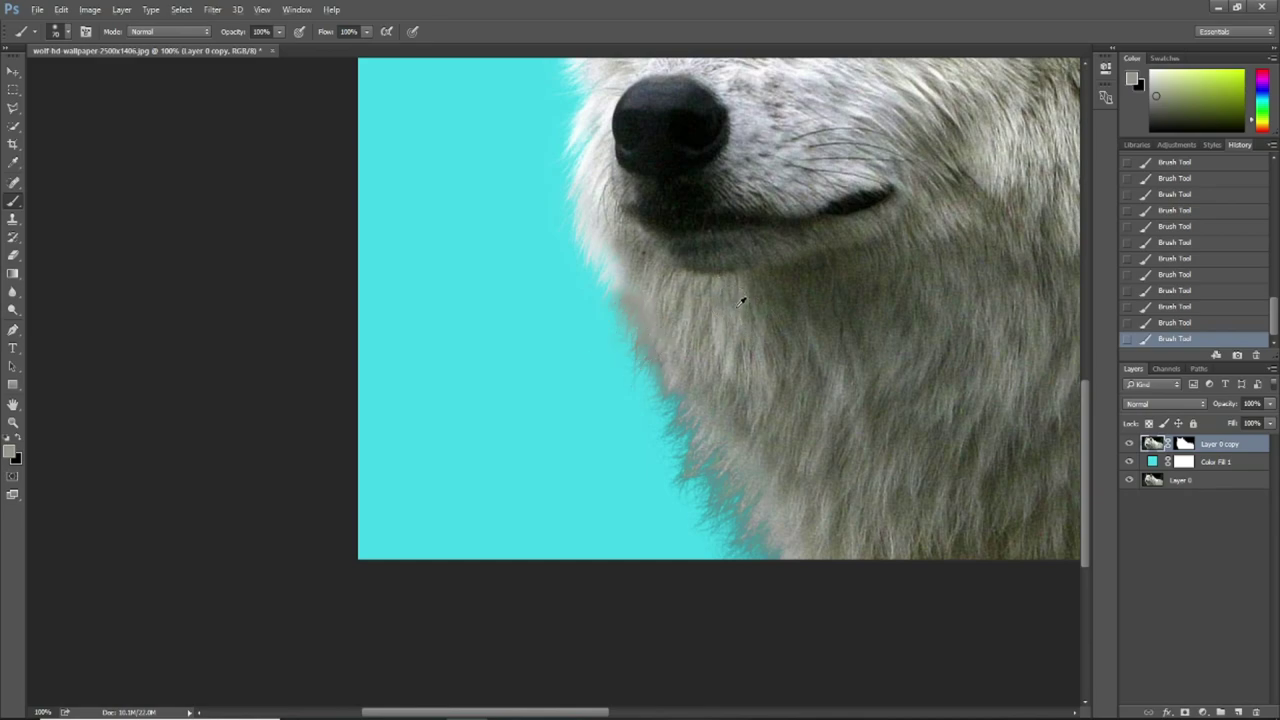
Sample grey fur tones and repaint the chin and throat fur edge, then zoom out
{"action": "left_click", "coordinate": [708, 336], "text": "alt"}
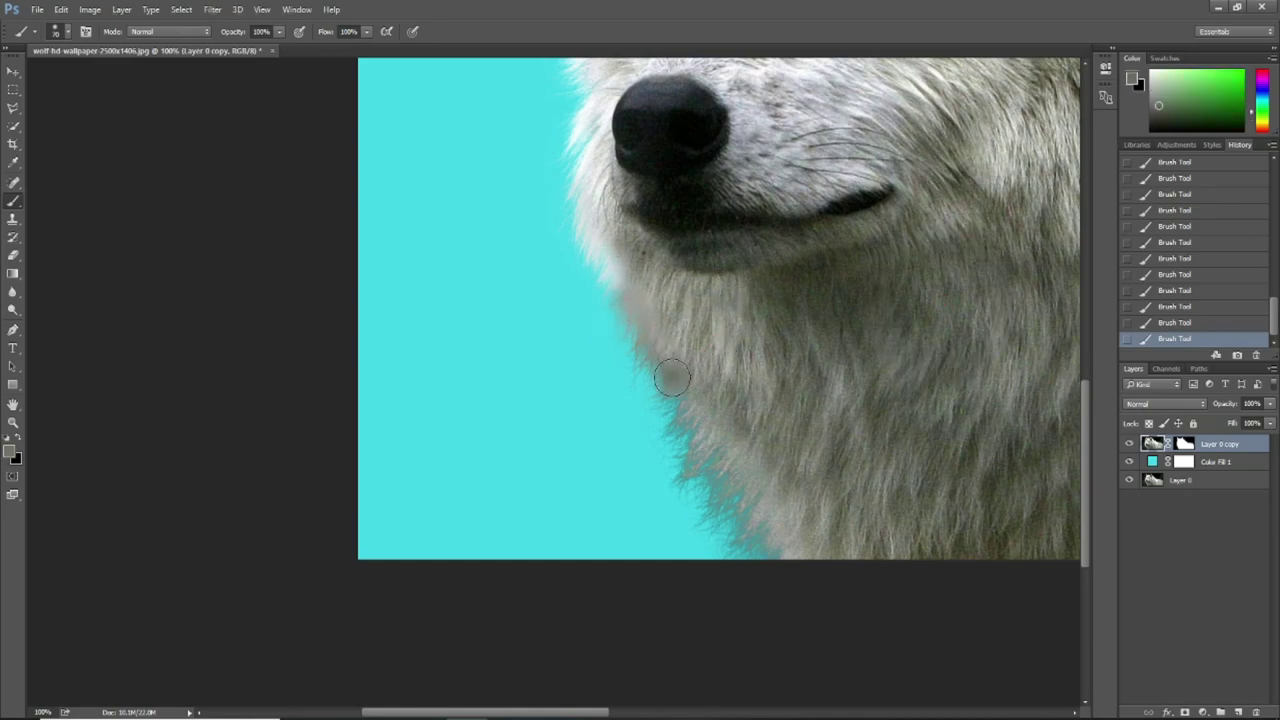
{"action": "left_click_drag", "start_coordinate": [671, 377], "coordinate": [713, 424]}
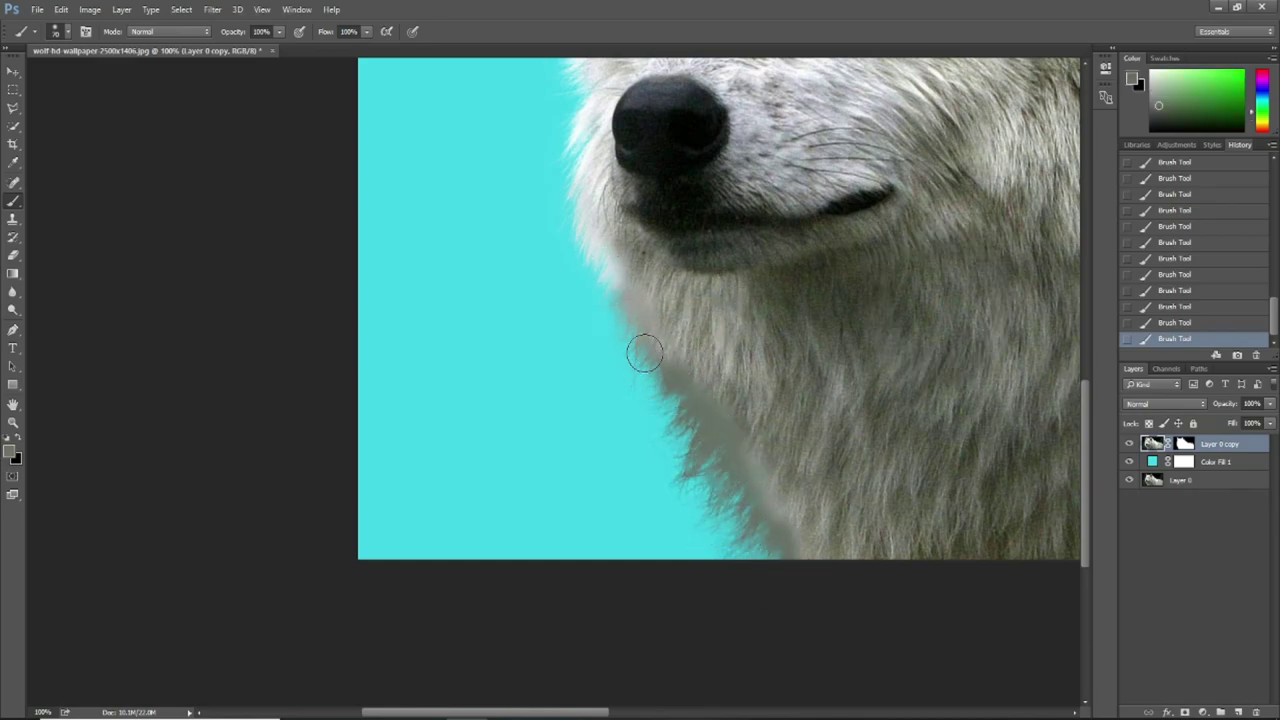
{"action": "left_click_drag", "start_coordinate": [640, 349], "coordinate": [606, 288]}
{"action": "left_click", "coordinate": [798, 499], "text": "alt"}
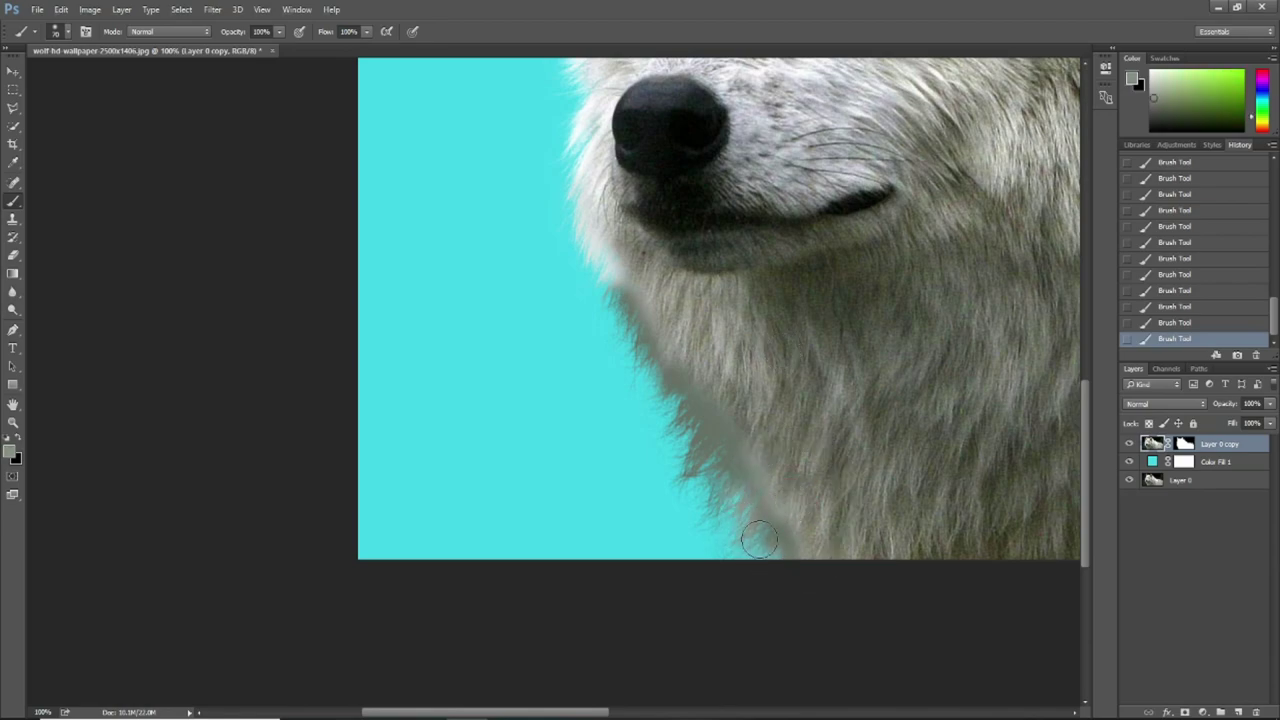
{"action": "left_click_drag", "start_coordinate": [775, 540], "coordinate": [611, 314]}
{"action": "mouse_move", "coordinate": [700, 425]}
{"action": "left_mouse_down"}
{"action": "mouse_move", "coordinate": [718, 474]}
{"action": "mouse_move", "coordinate": [632, 380]}
{"action": "left_mouse_up"}
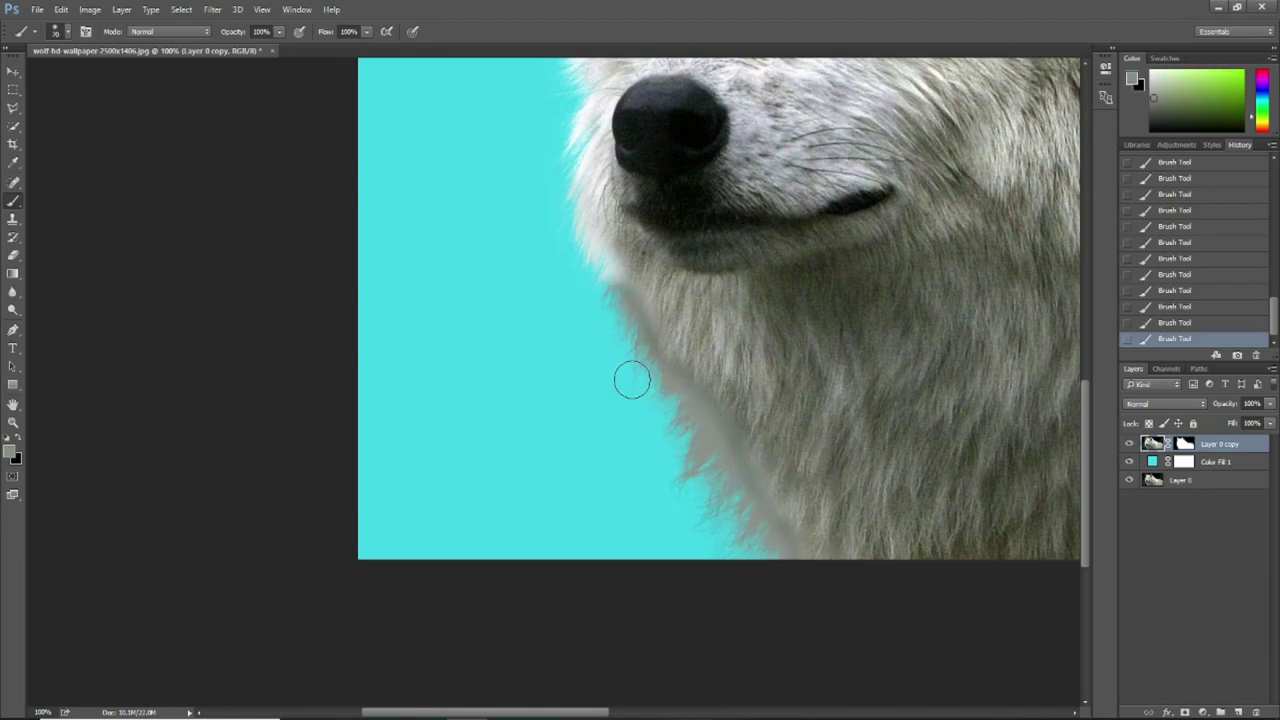
{"action": "key", "text": "ctrl+minus"}
{"action": "key", "text": "ctrl+minus"}
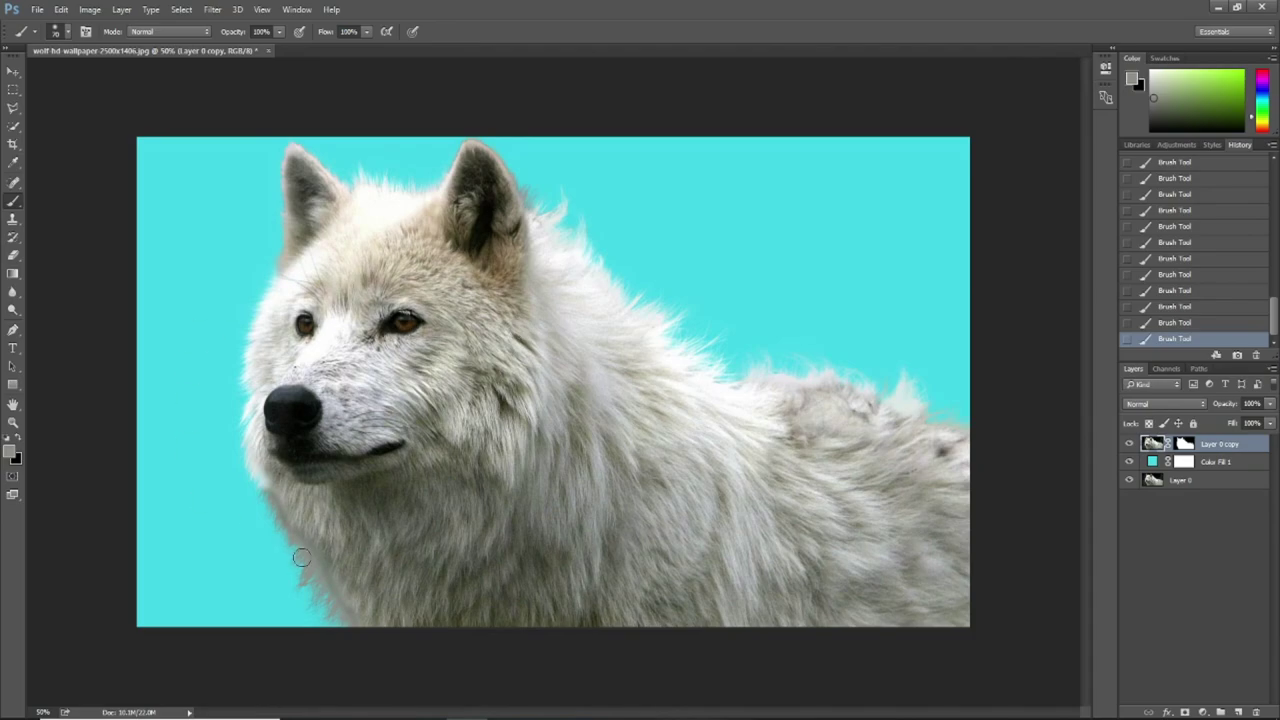
Change the Color Fill 1 background to vivid cyan #05e1fb
{"action": "key", "text": "v"}
{"action": "double_click", "coordinate": [1152, 462]}
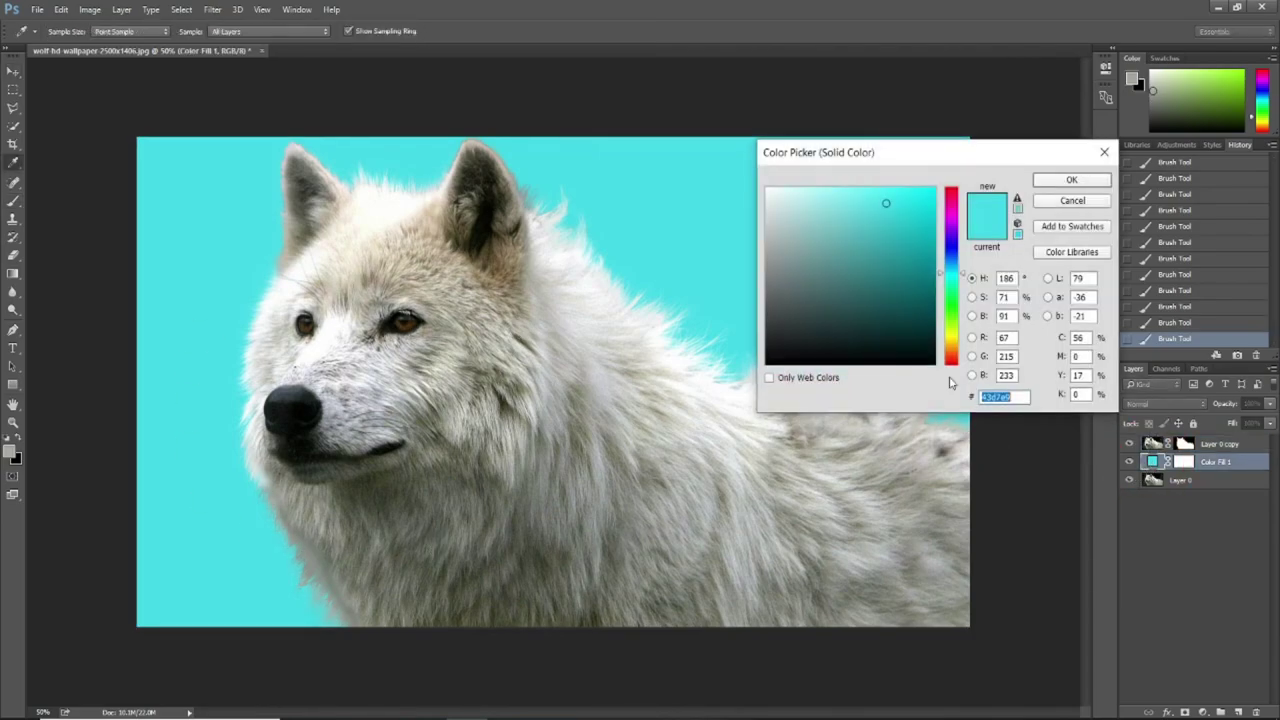
{"action": "left_click", "coordinate": [774, 355]}
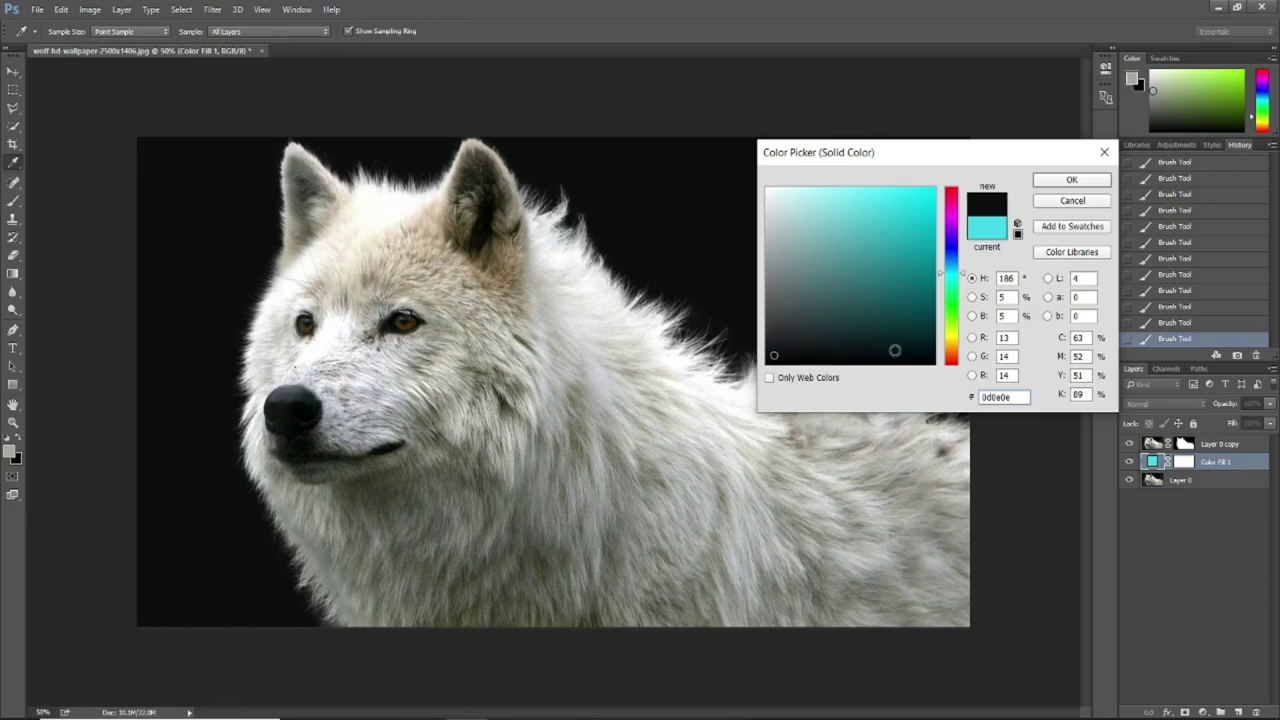
{"action": "left_click", "coordinate": [779, 200]}
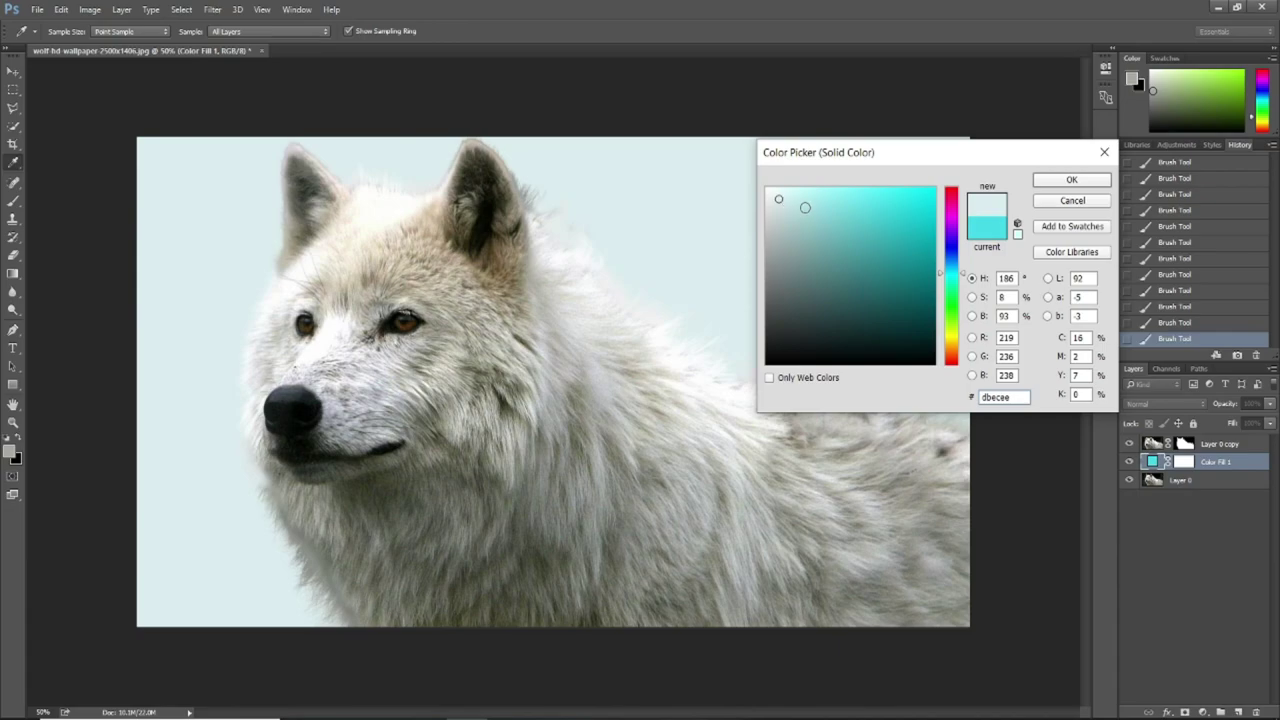
{"action": "left_click", "coordinate": [834, 211]}
{"action": "left_click_drag", "start_coordinate": [873, 220], "coordinate": [930, 188]}
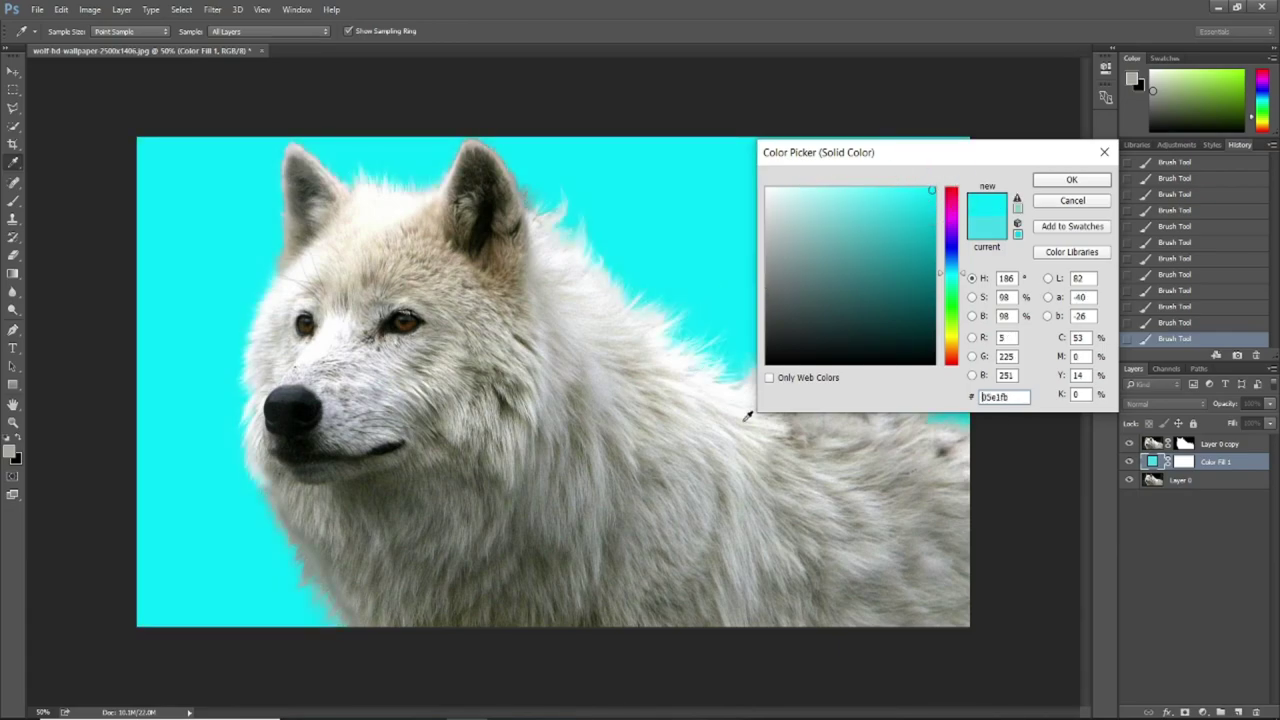
{"action": "left_click", "coordinate": [1071, 180]}
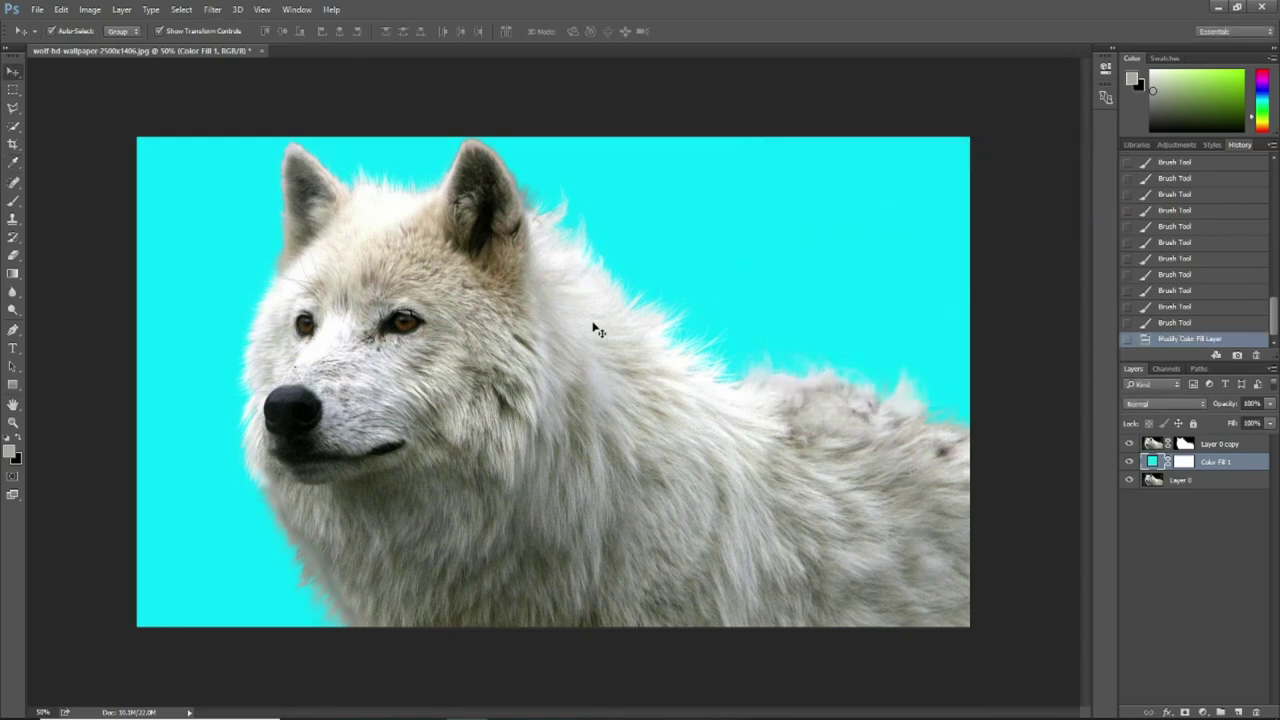